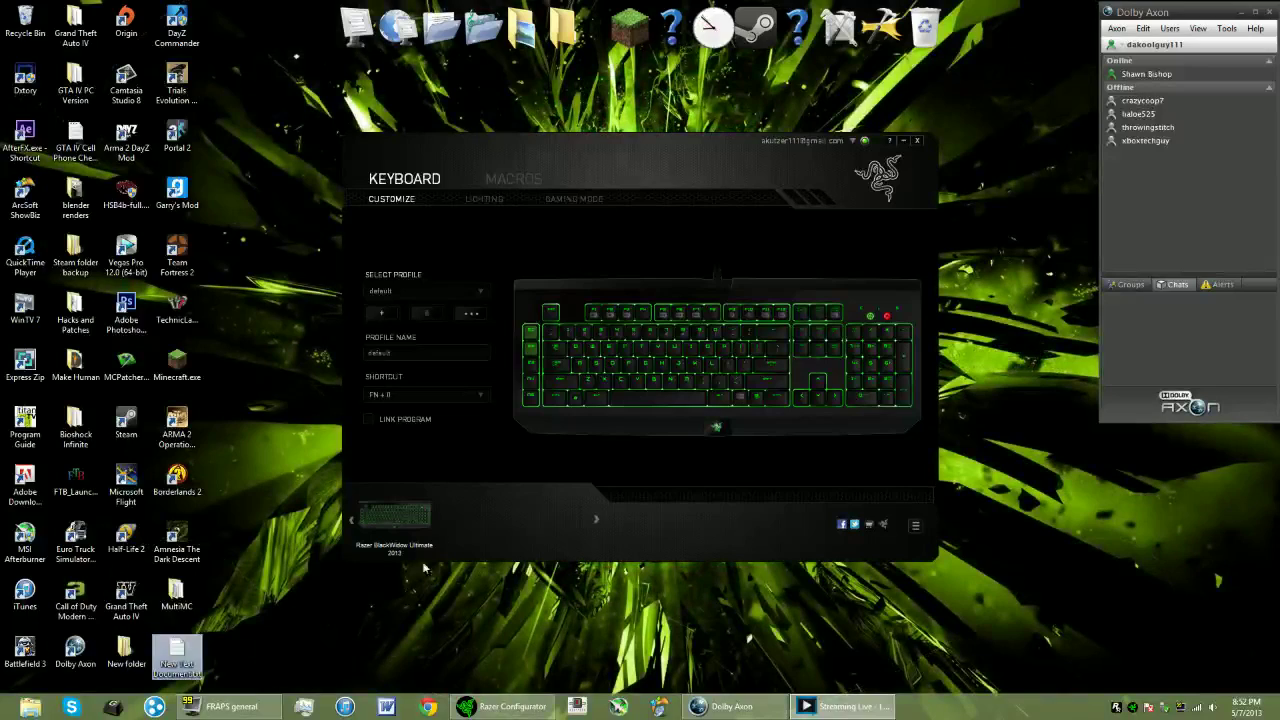
# - Bring Razer Synapse forward on the BlackWidow Ultimate 2013 Customize page with the default profile
pyautogui.click(469, 509)
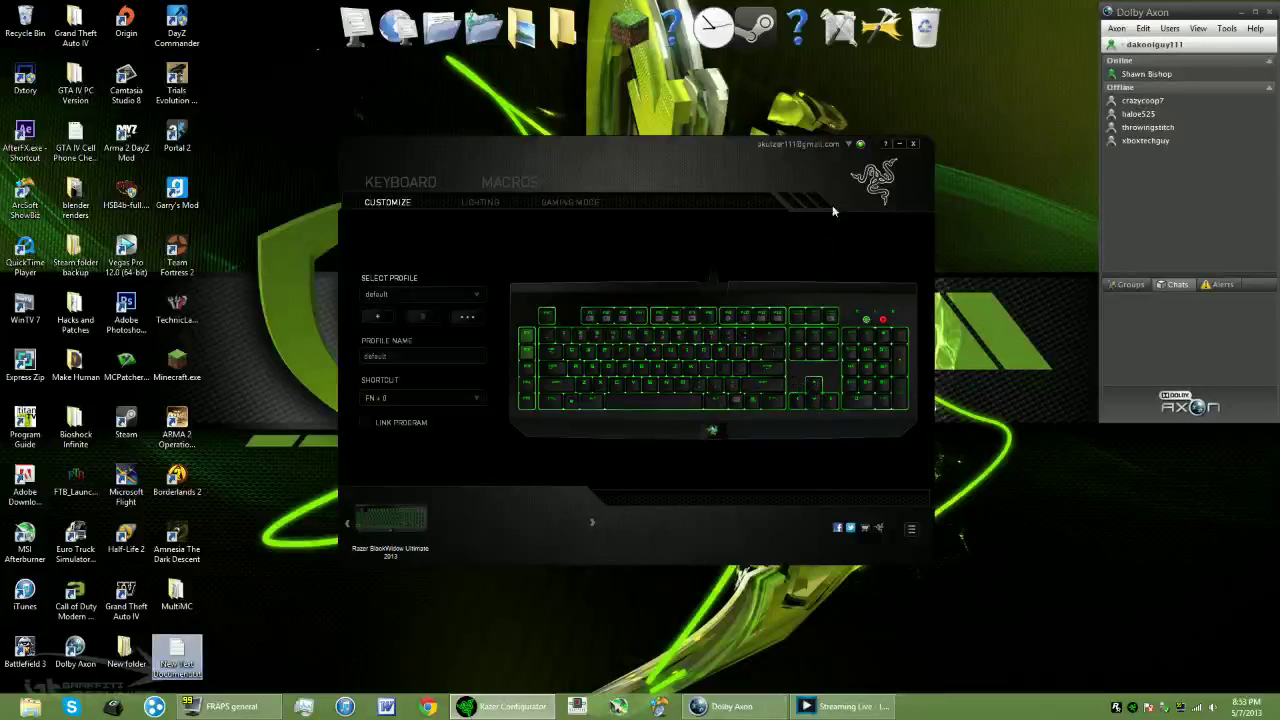
pyautogui.click(810, 146)
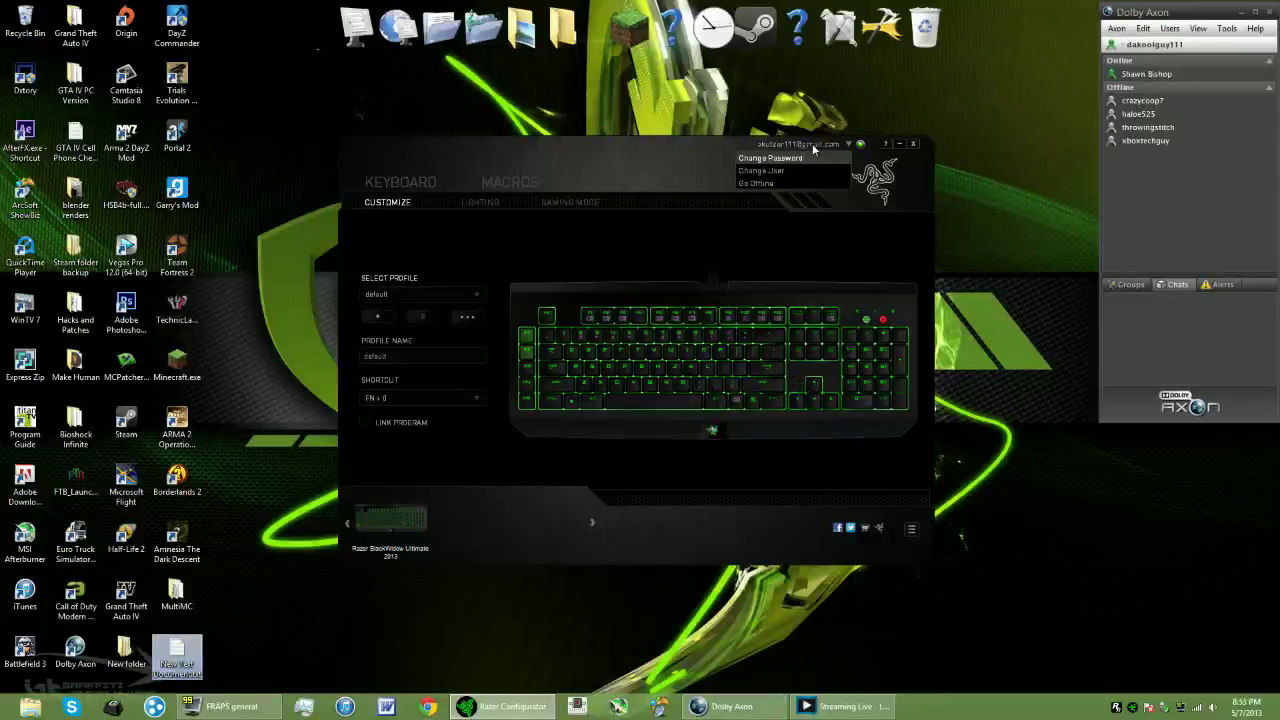
pyautogui.click(766, 202)
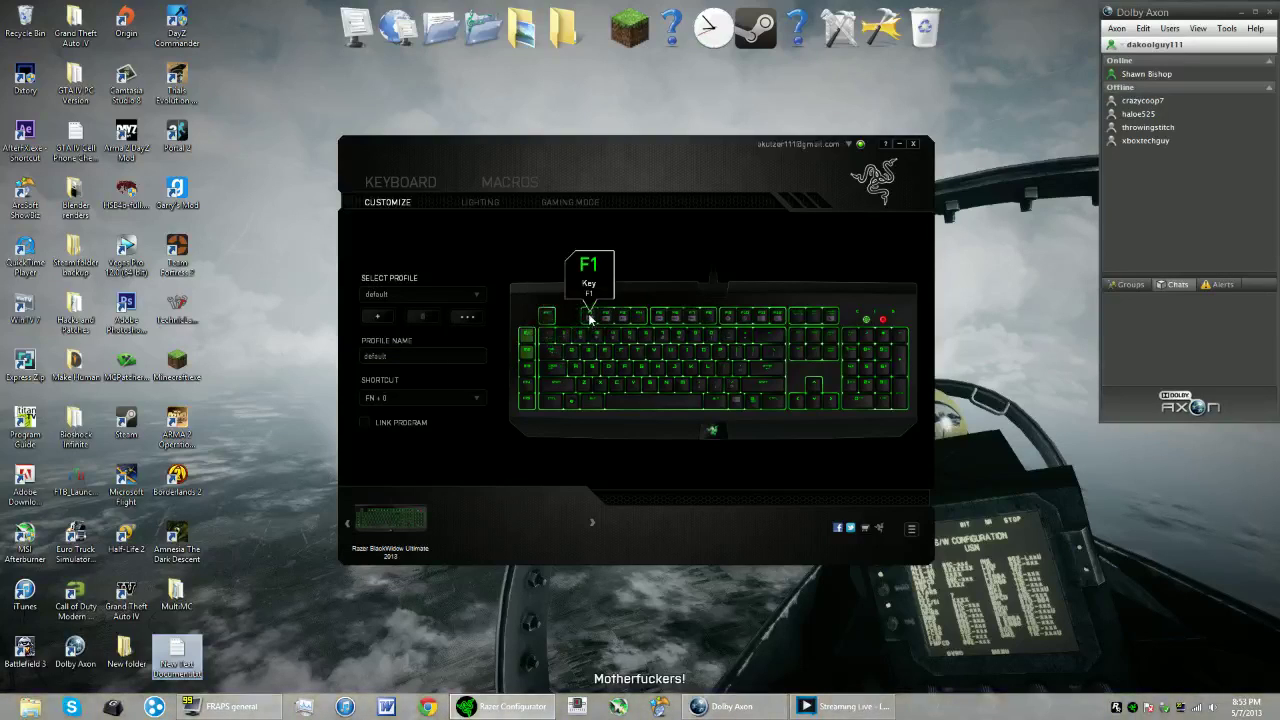
# - Open M3's key assignment and rebind it as a Keyboard Function to F1
pyautogui.click(528, 366)
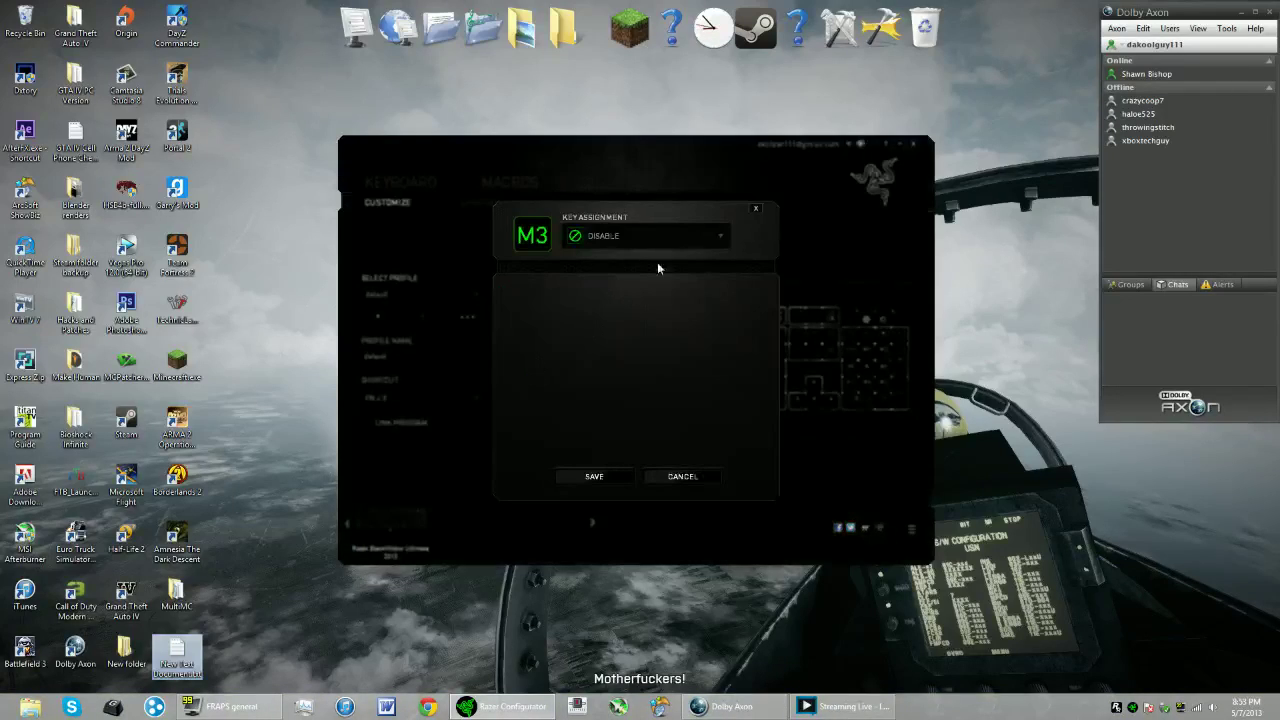
pyautogui.click(672, 239)
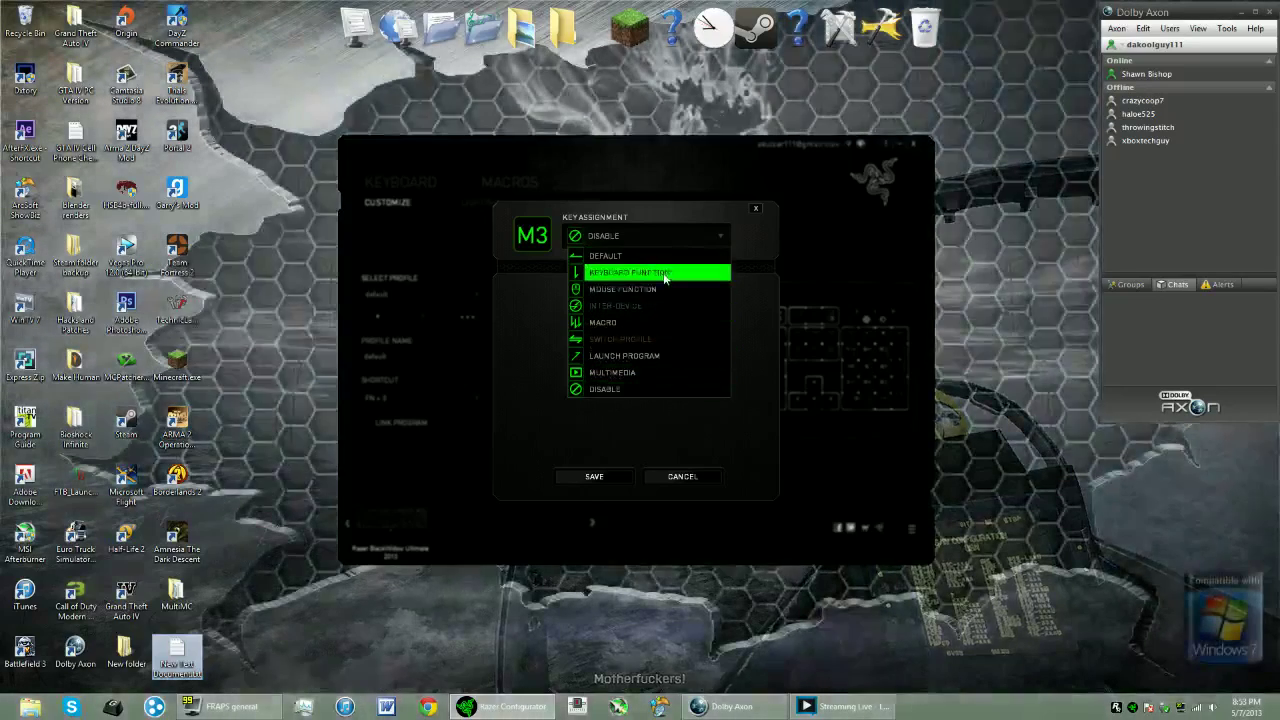
pyautogui.click(663, 271)
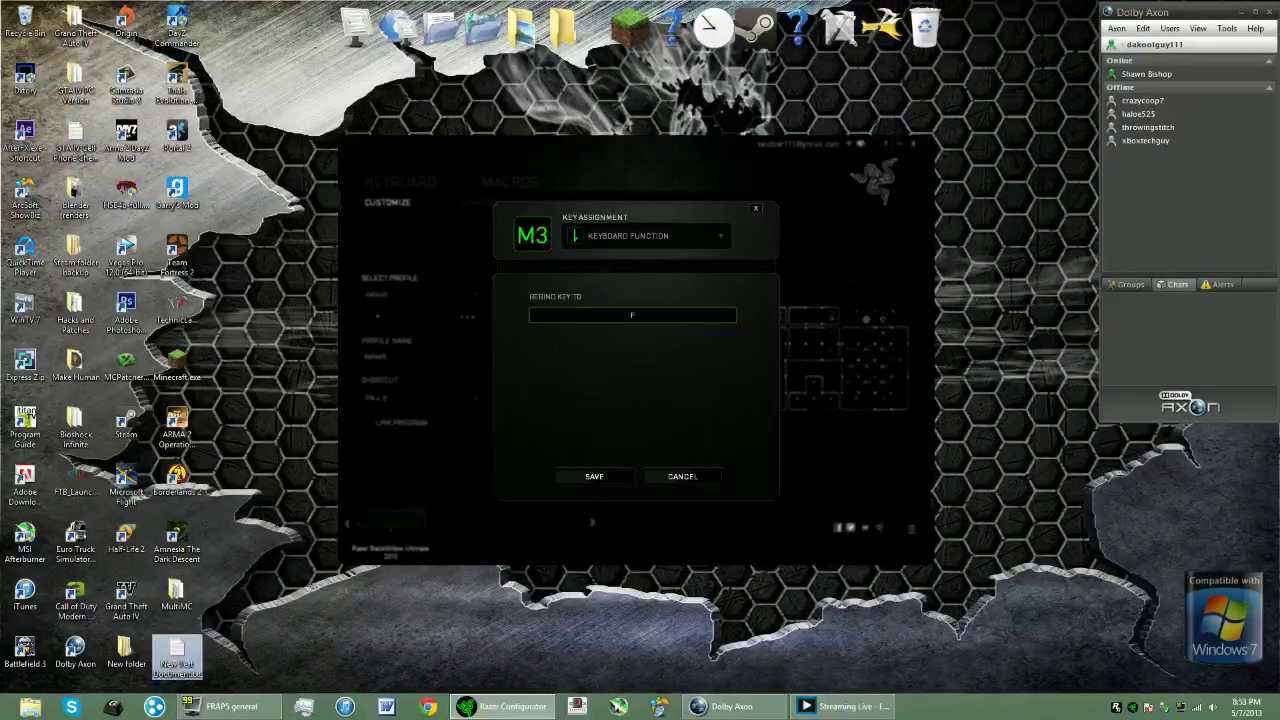
pyautogui.press('BackSpace')
pyautogui.press('F1')
# - Switch M3 to Mouse Function with Left Click as the action
pyautogui.click(659, 236)
pyautogui.click(656, 290)
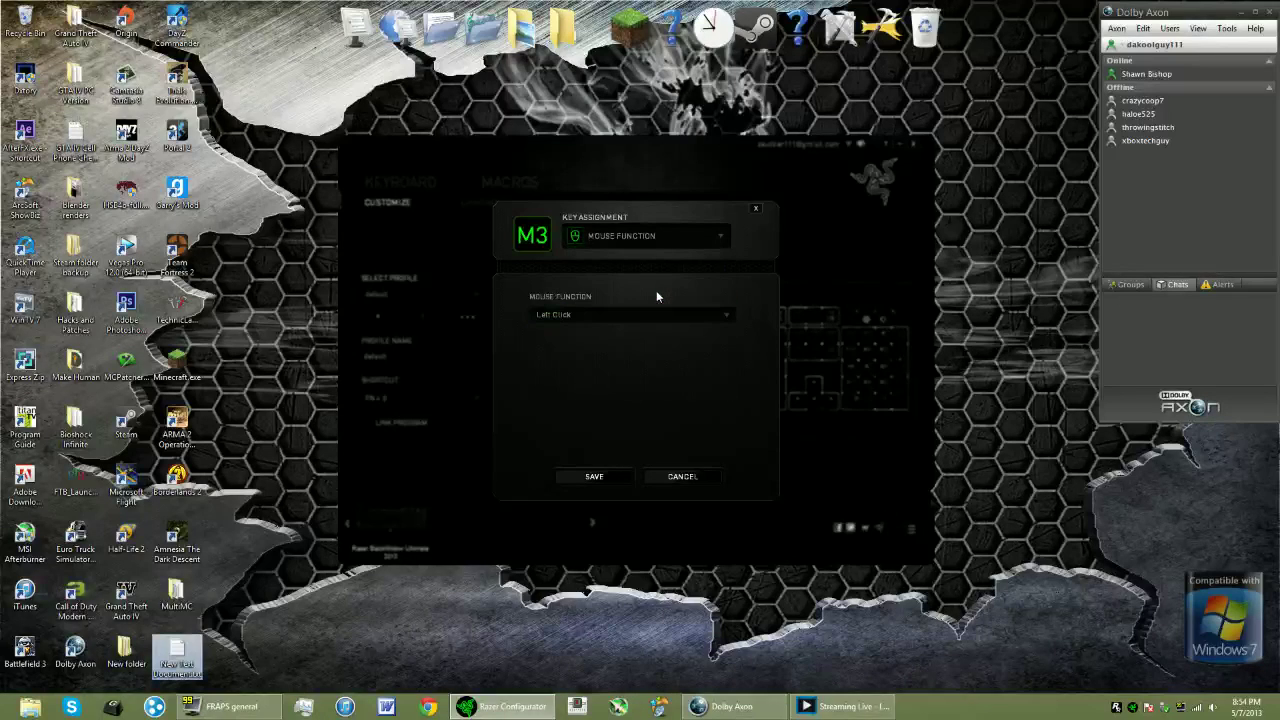
pyautogui.click(643, 318)
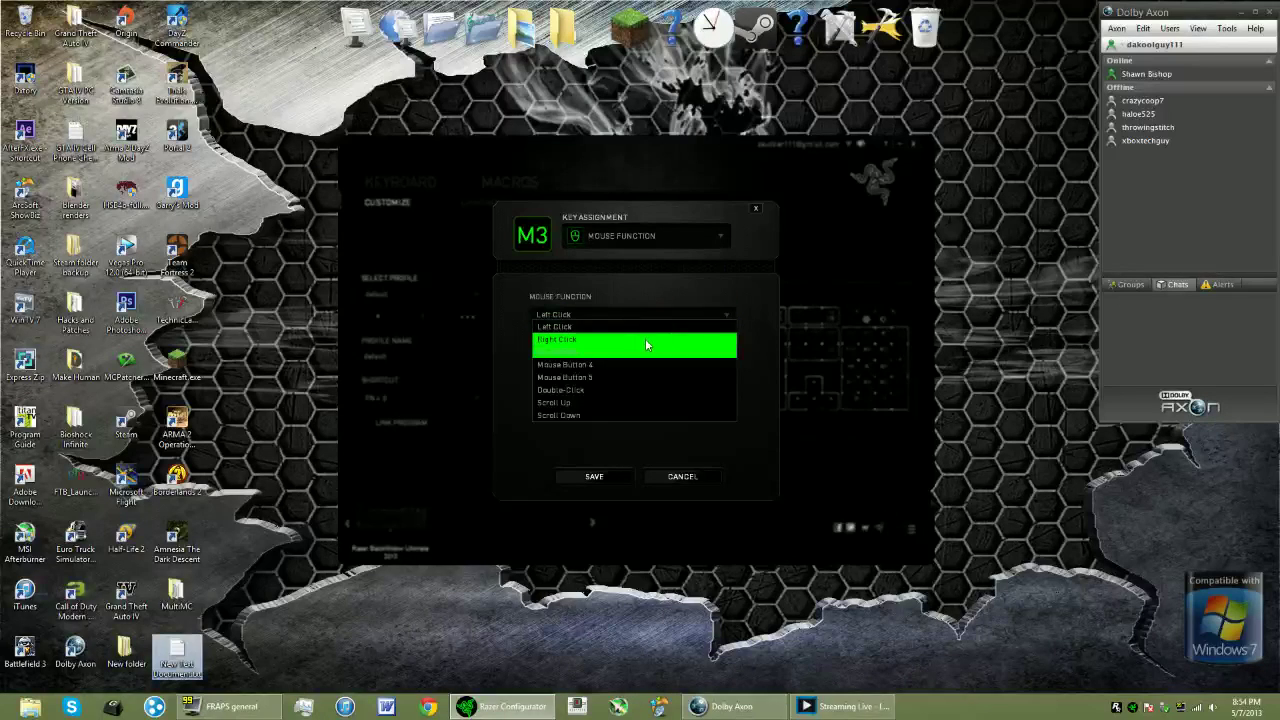
pyautogui.click(600, 302)
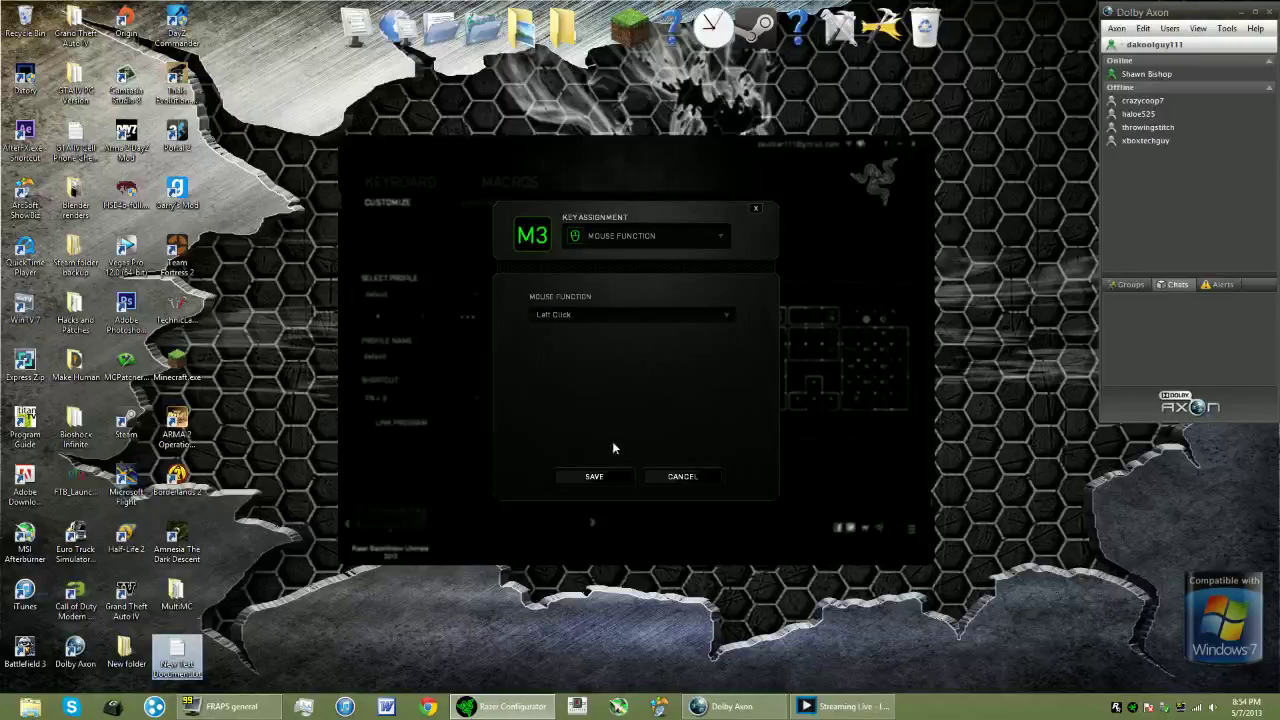
pyautogui.click(1146, 562)
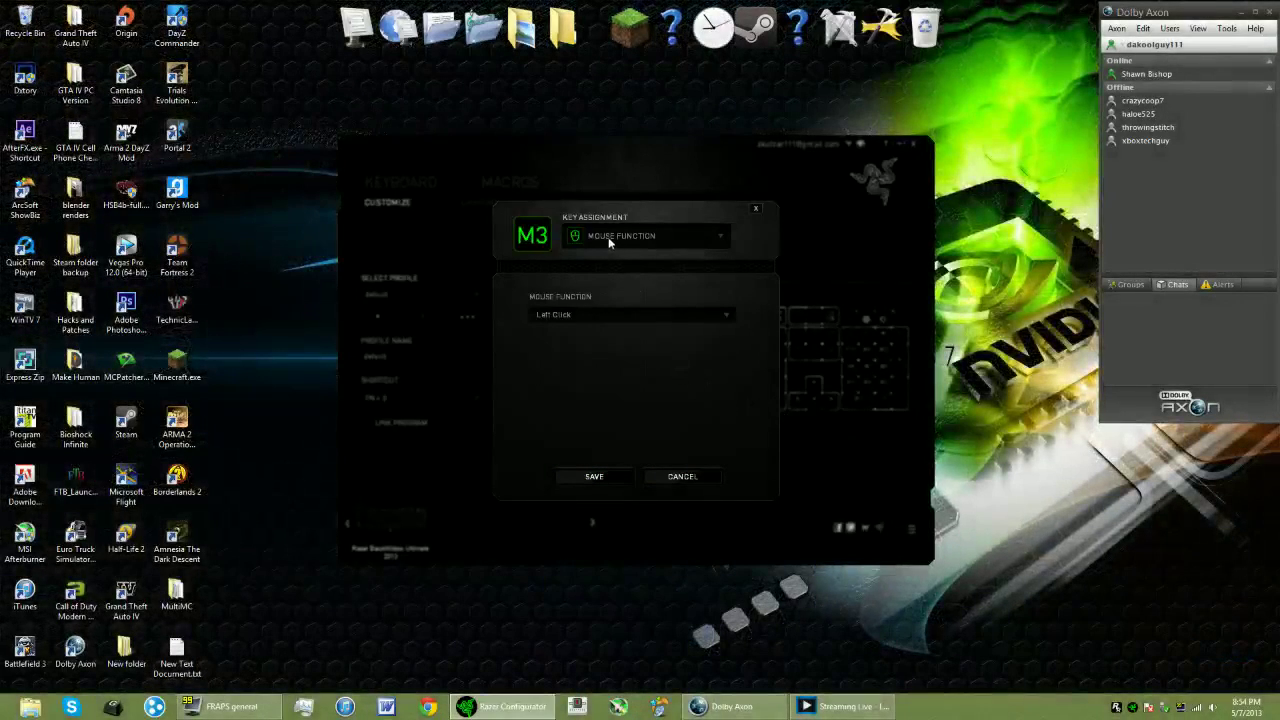
# - Change M3's assignment type from Macro to Launch Program
pyautogui.click(630, 236)
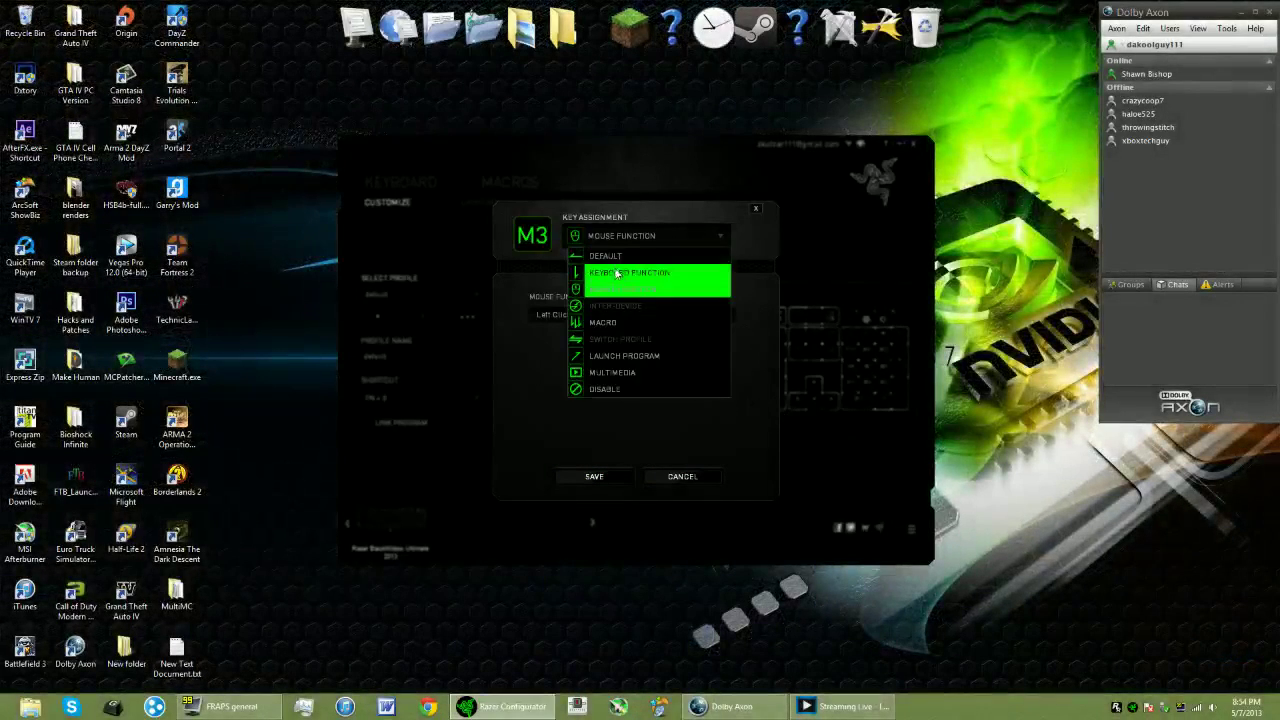
pyautogui.click(634, 323)
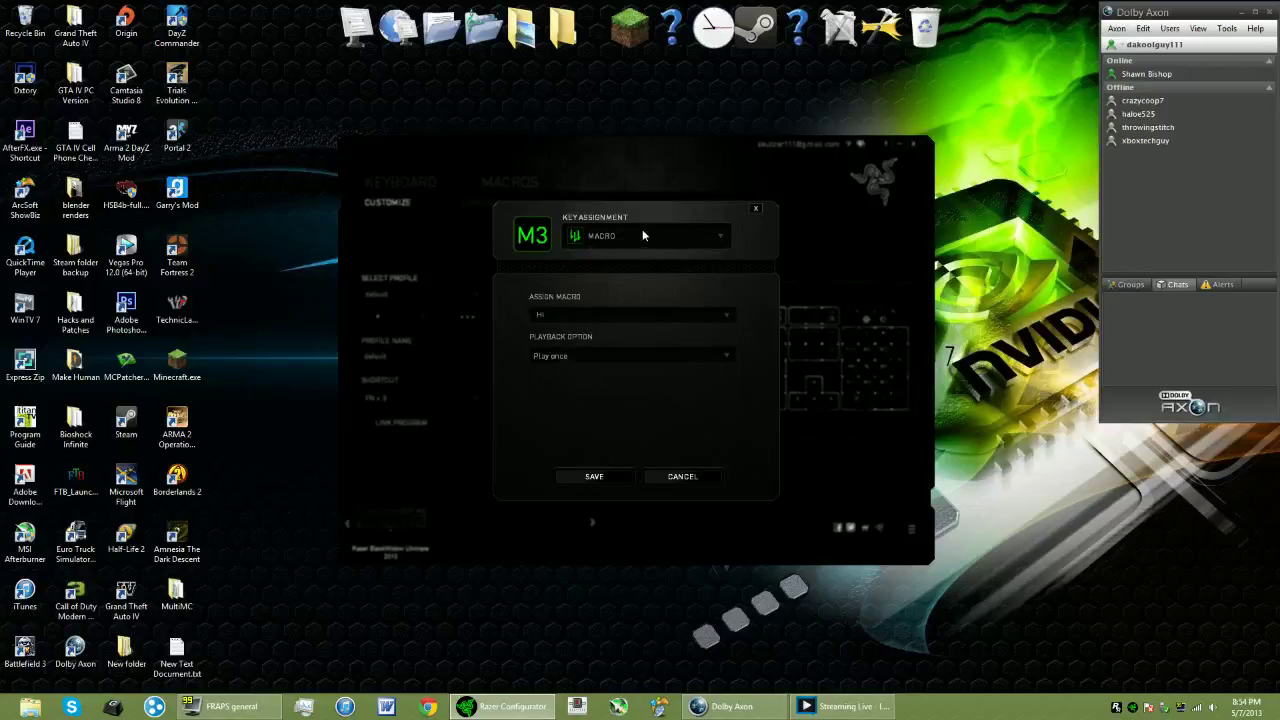
pyautogui.click(642, 235)
pyautogui.click(632, 352)
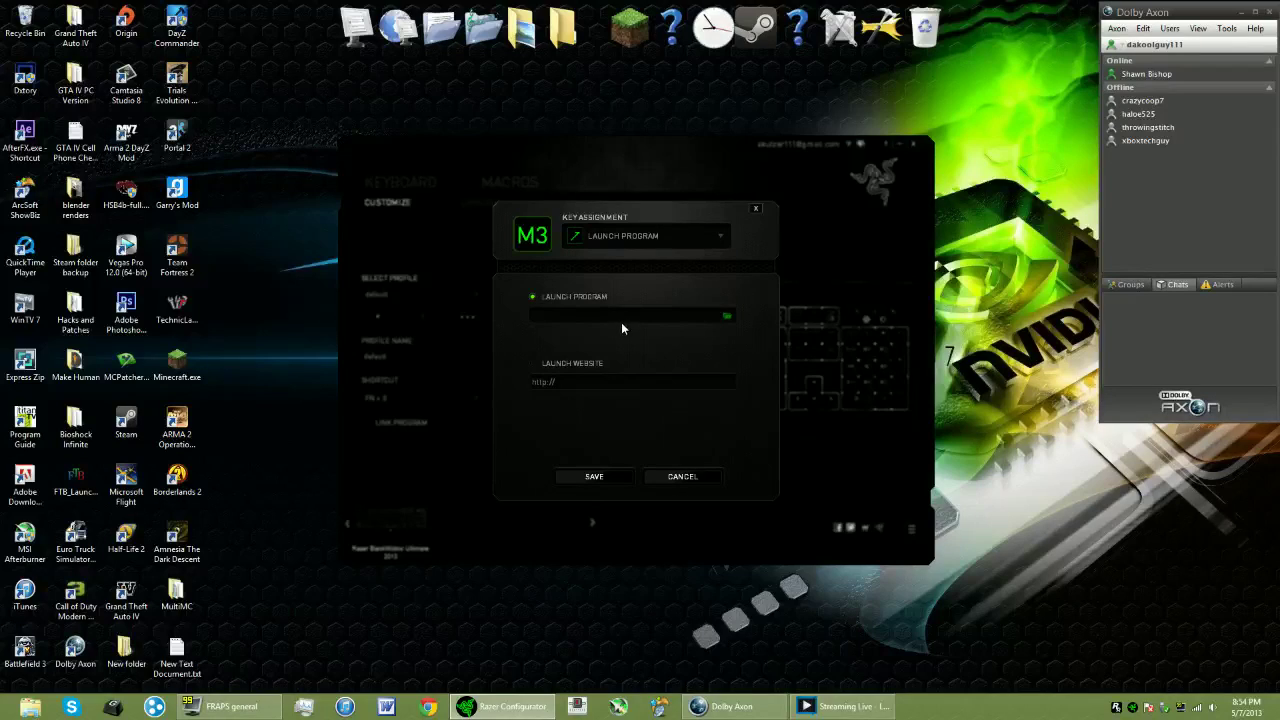
# - Browse to the Desktop and choose Minecraft.exe as the program M3 launches
pyautogui.click(727, 316)
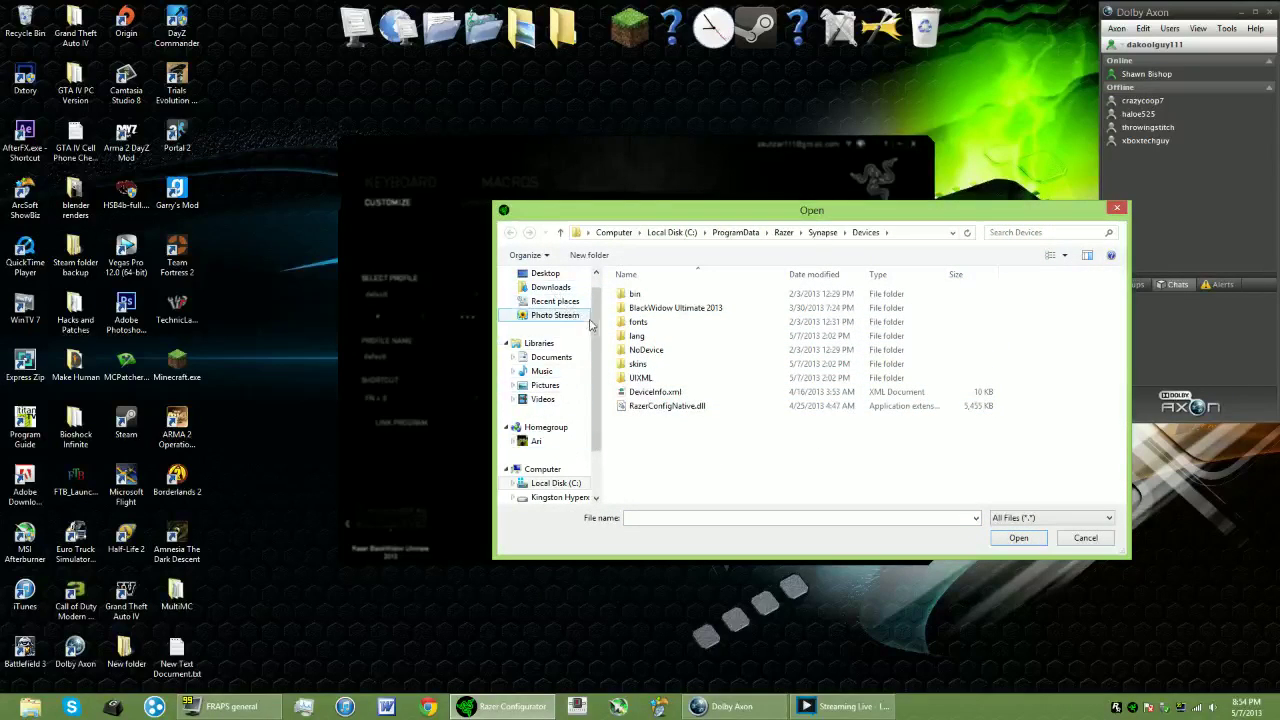
pyautogui.scroll(2, 590, 323)
pyautogui.click(545, 293)
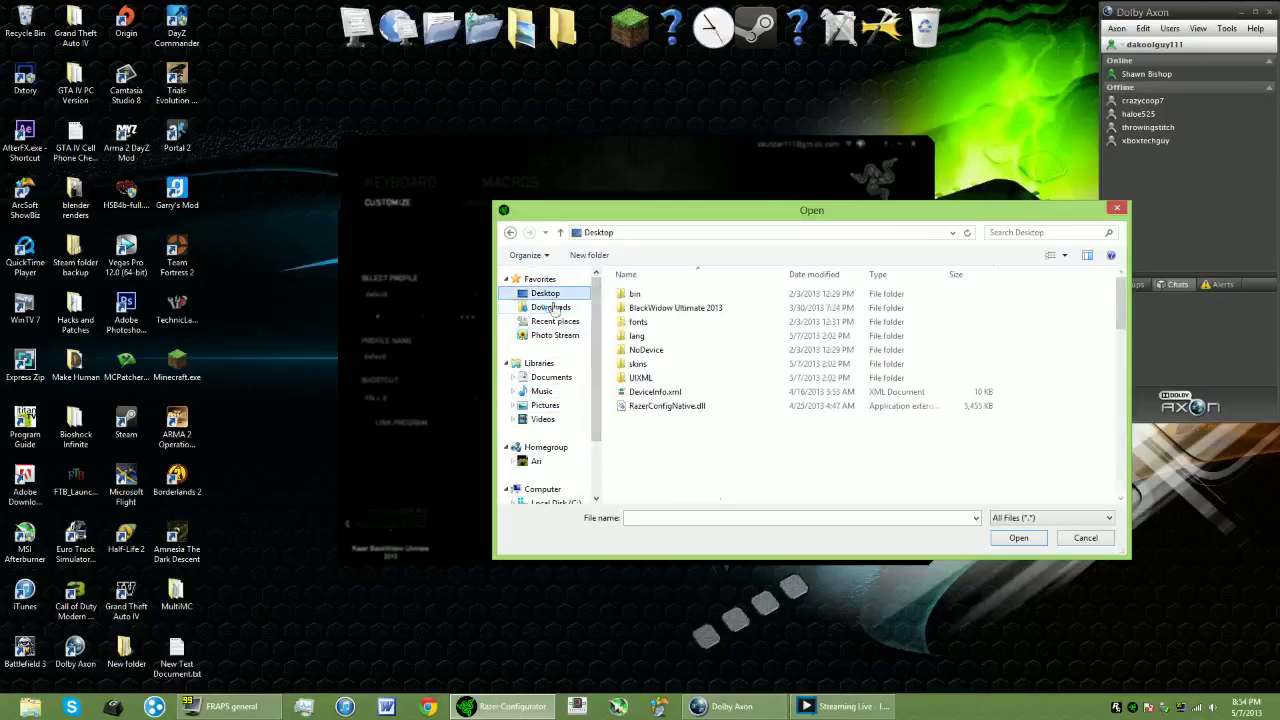
pyautogui.click(1120, 352)
pyautogui.scroll(3, 1100, 500)
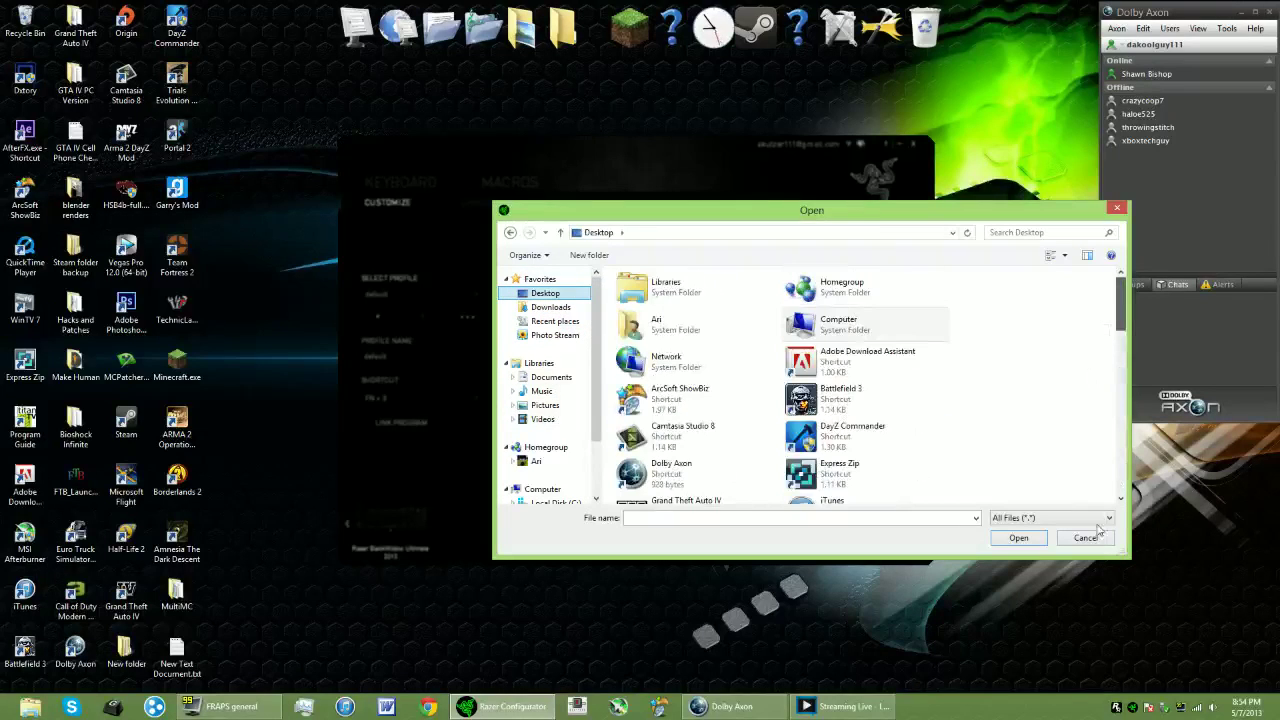
pyautogui.scroll(-2, 1122, 498)
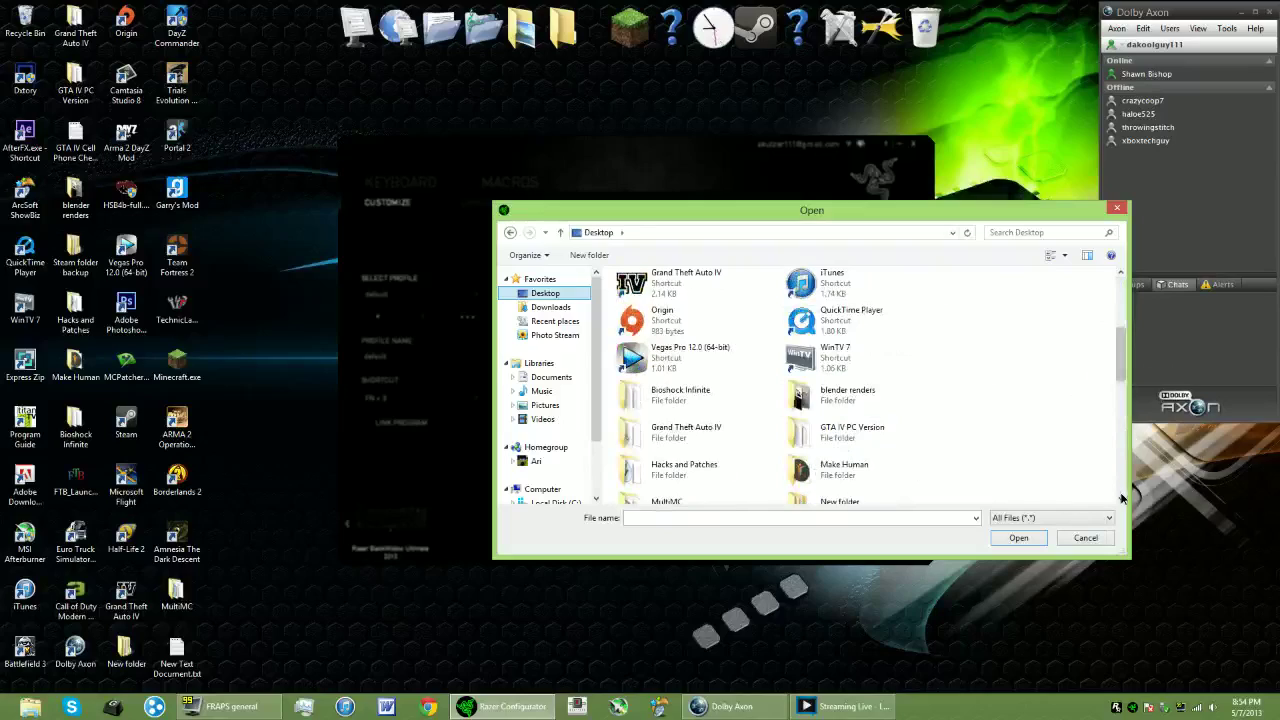
pyautogui.scroll(-5, 1122, 498)
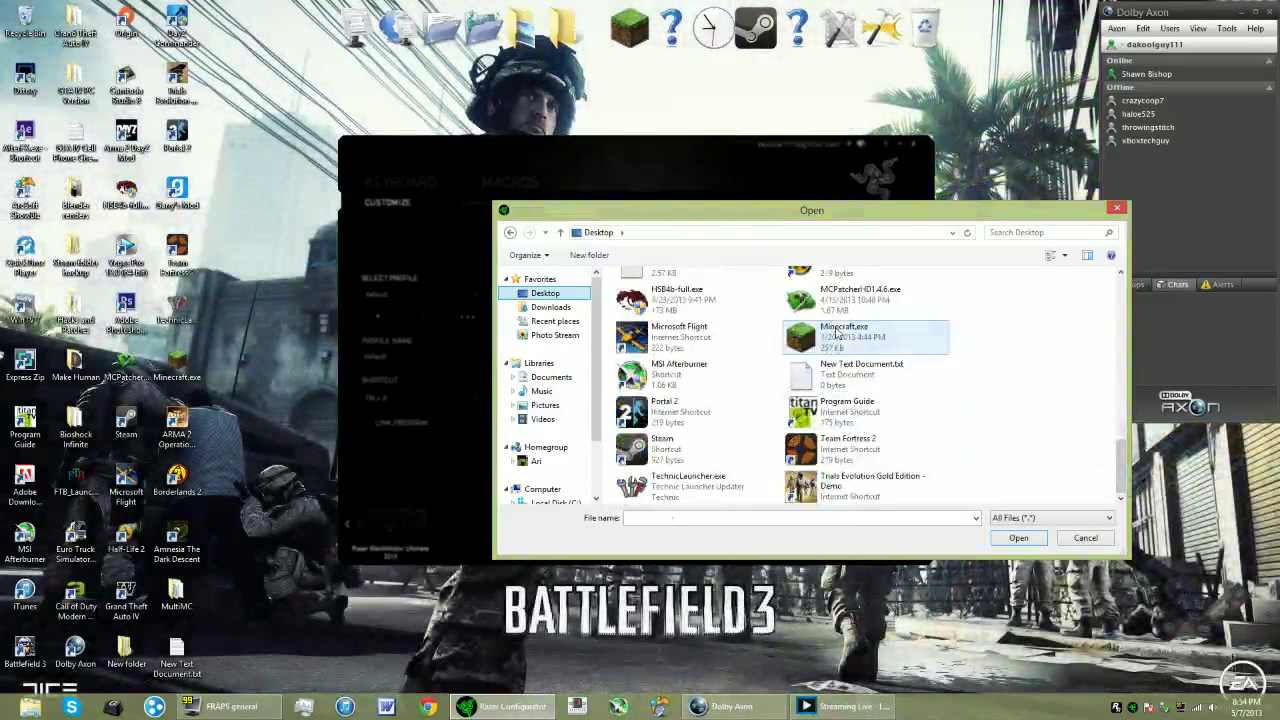
pyautogui.doubleClick(835, 333)
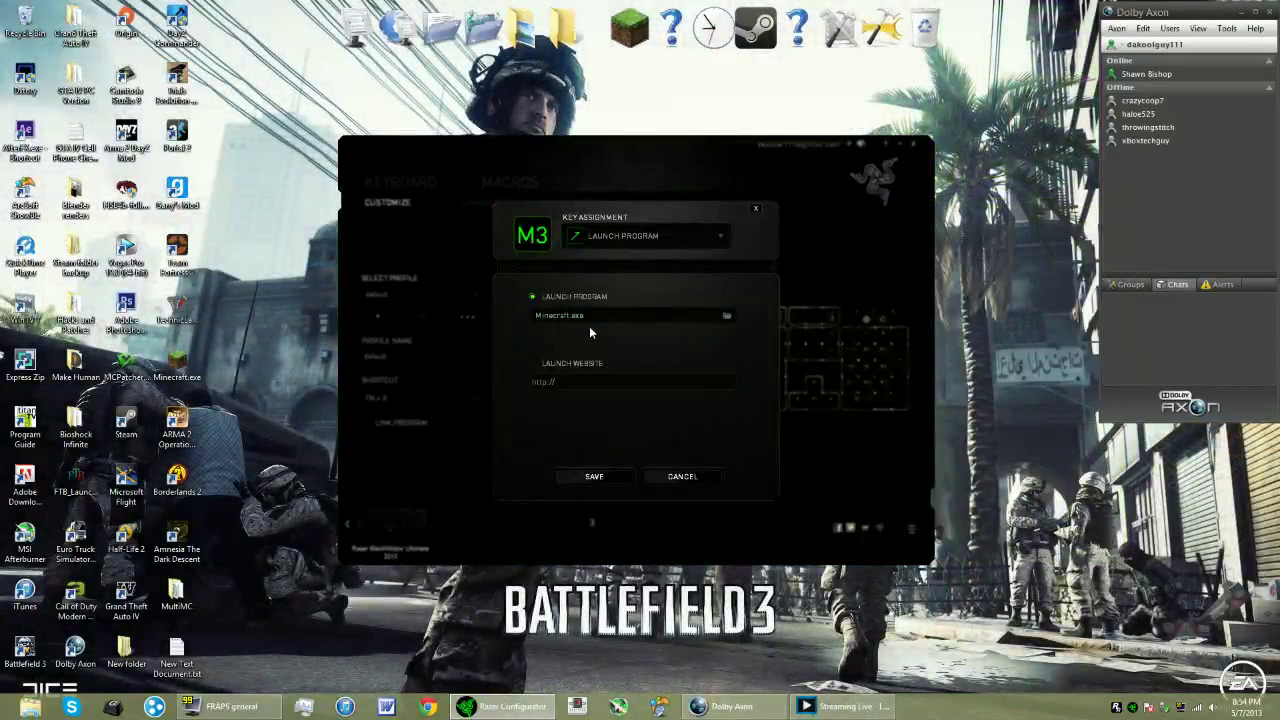
# - Set M3 to Launch Website with the YouTube channel URL and save
pyautogui.click(532, 362)
pyautogui.click(556, 382)
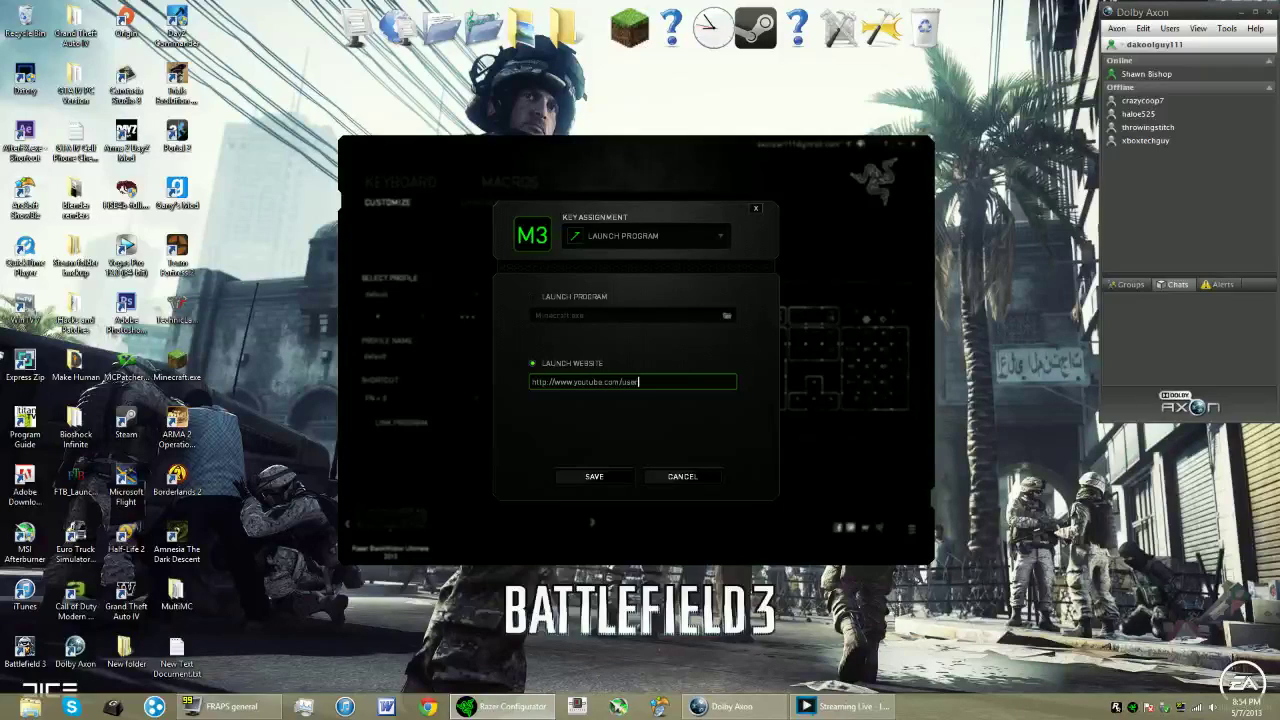
pyautogui.write('koolguy111')
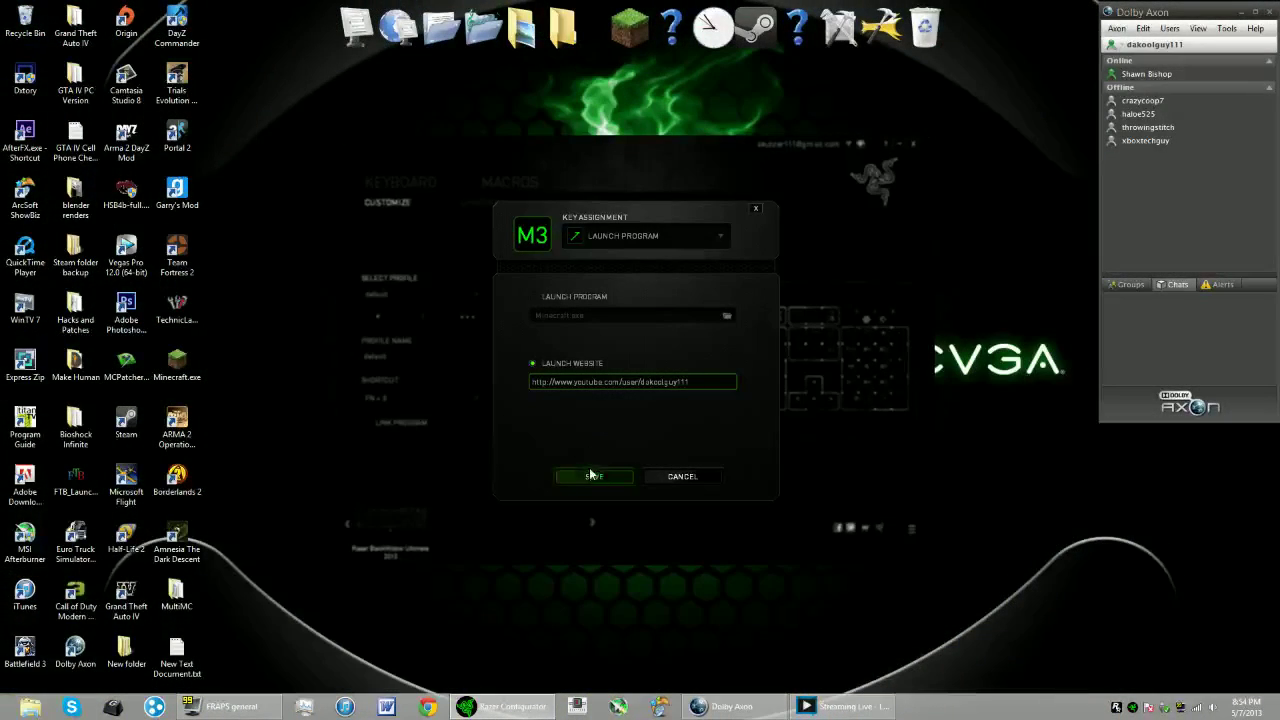
pyautogui.click(592, 476)
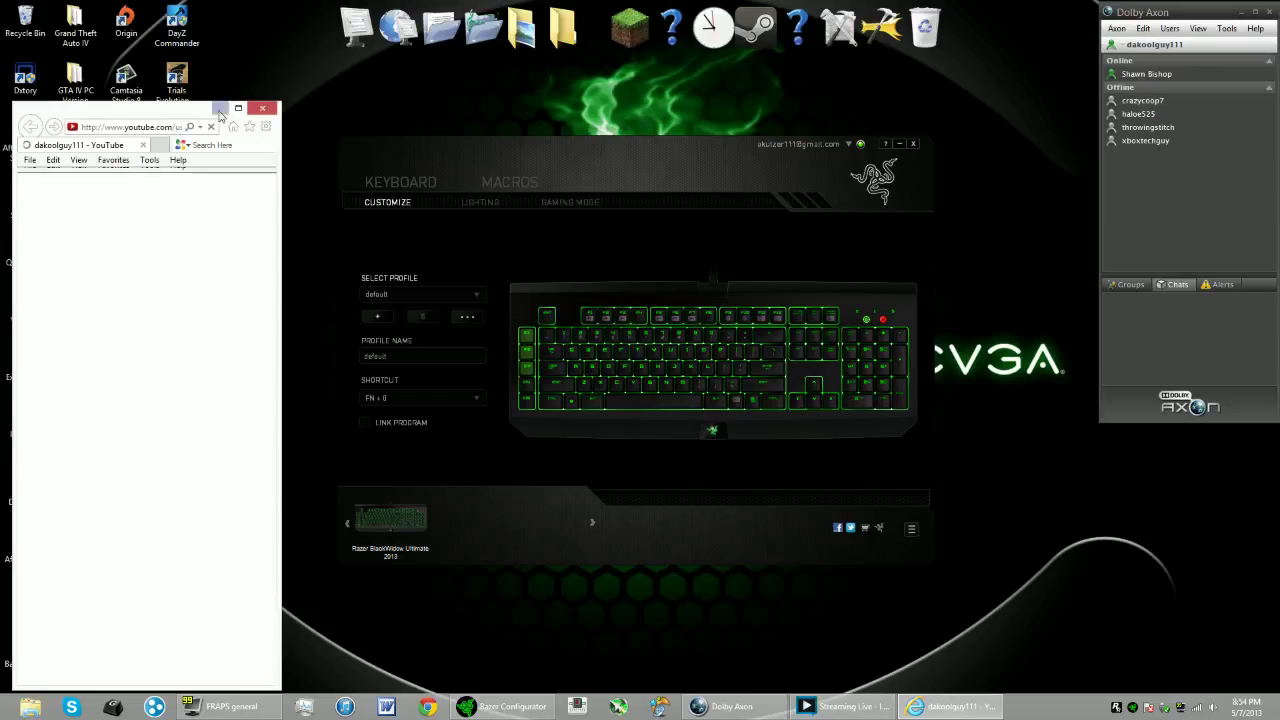
# - Close the YouTube page M3 opened, then reopen M3 and select Launch Program
pyautogui.click(261, 108)
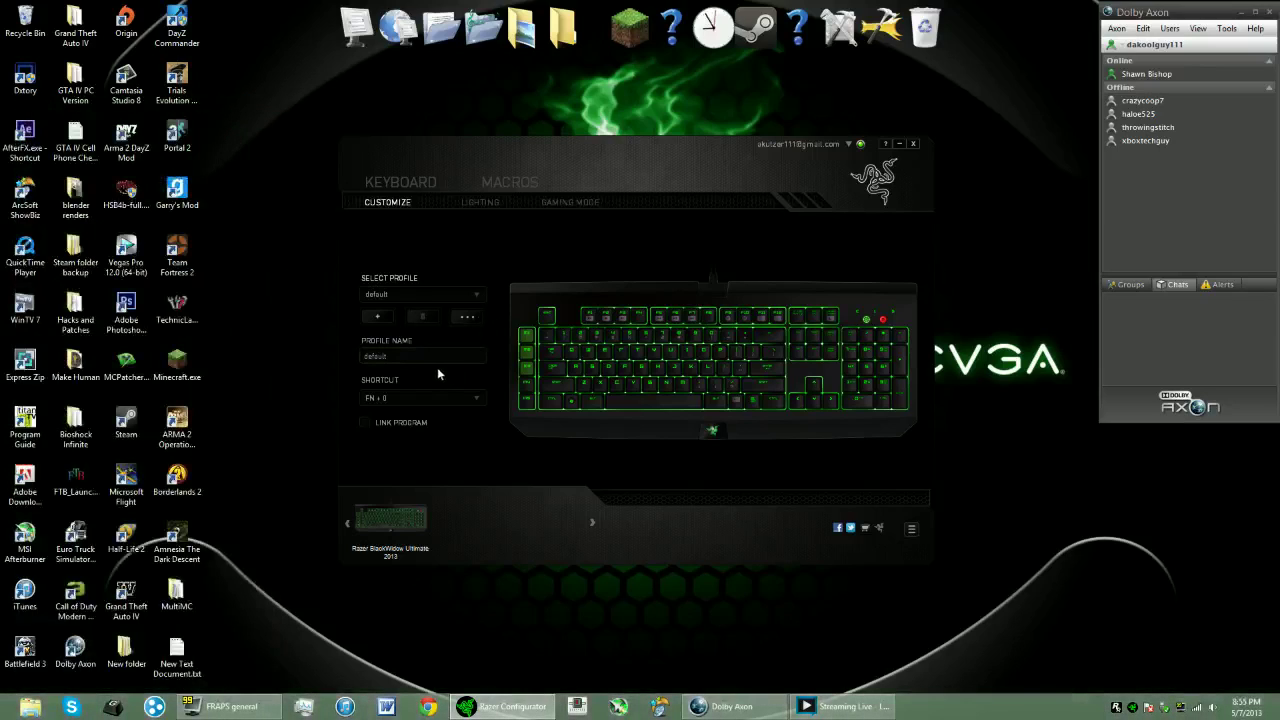
pyautogui.click(527, 370)
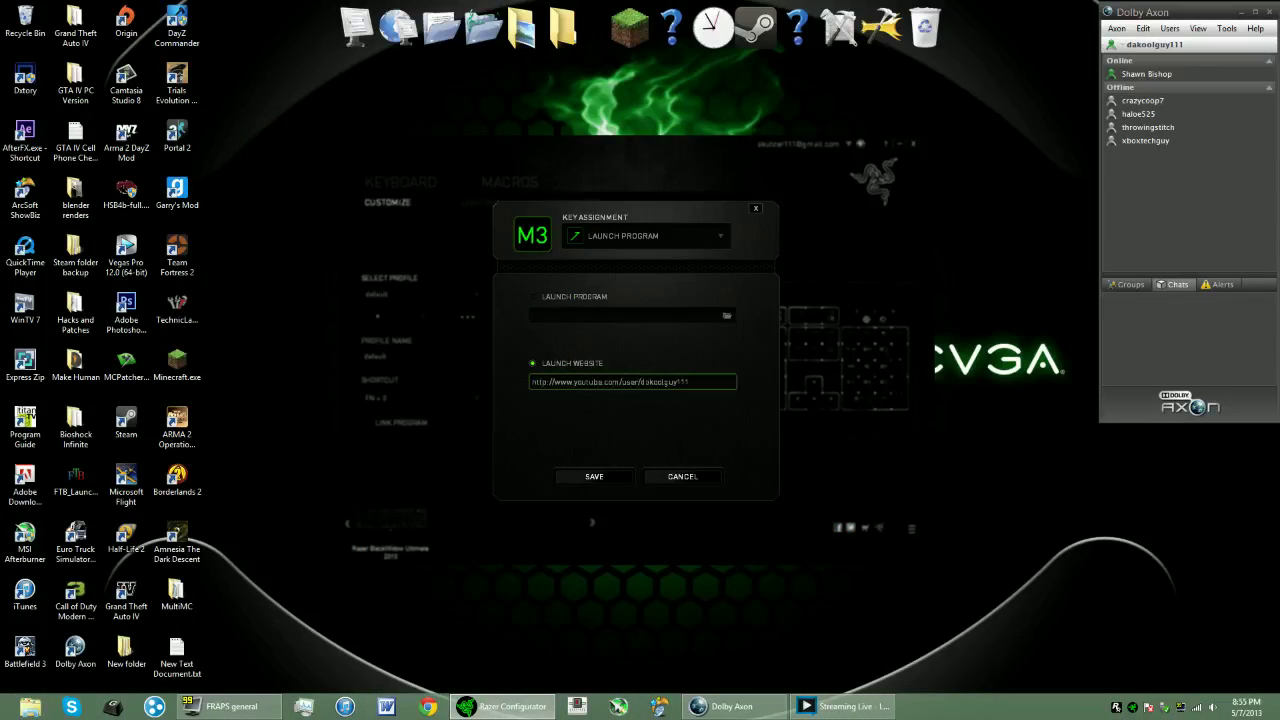
pyautogui.click(532, 297)
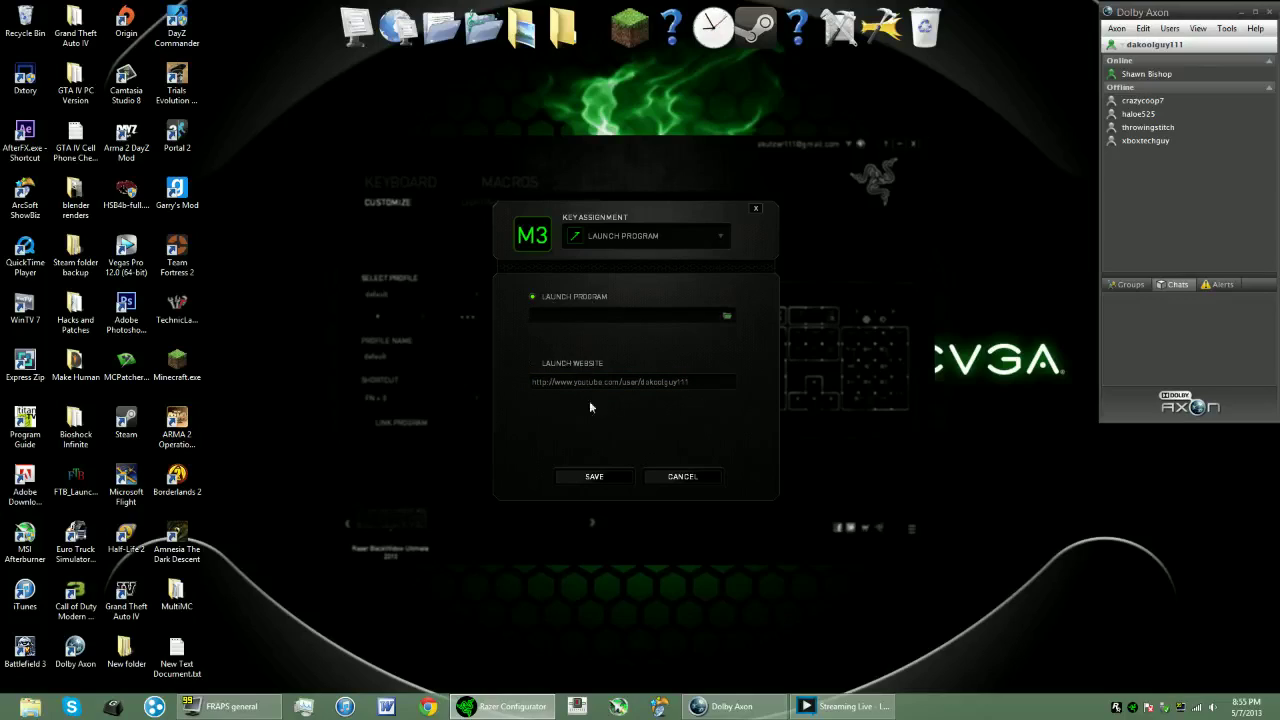
# - Close the M3 dialog unsaved, reopen it and browse the assignment types
pyautogui.click(678, 476)
pyautogui.click(527, 368)
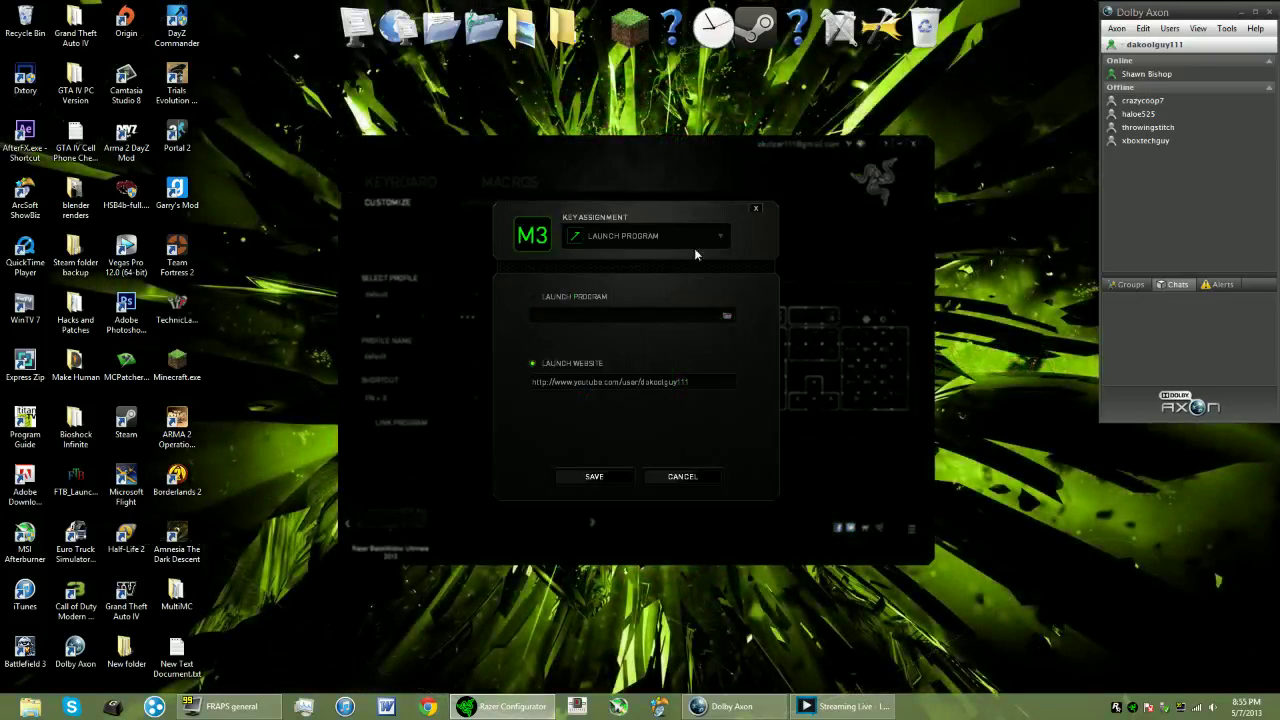
pyautogui.click(687, 237)
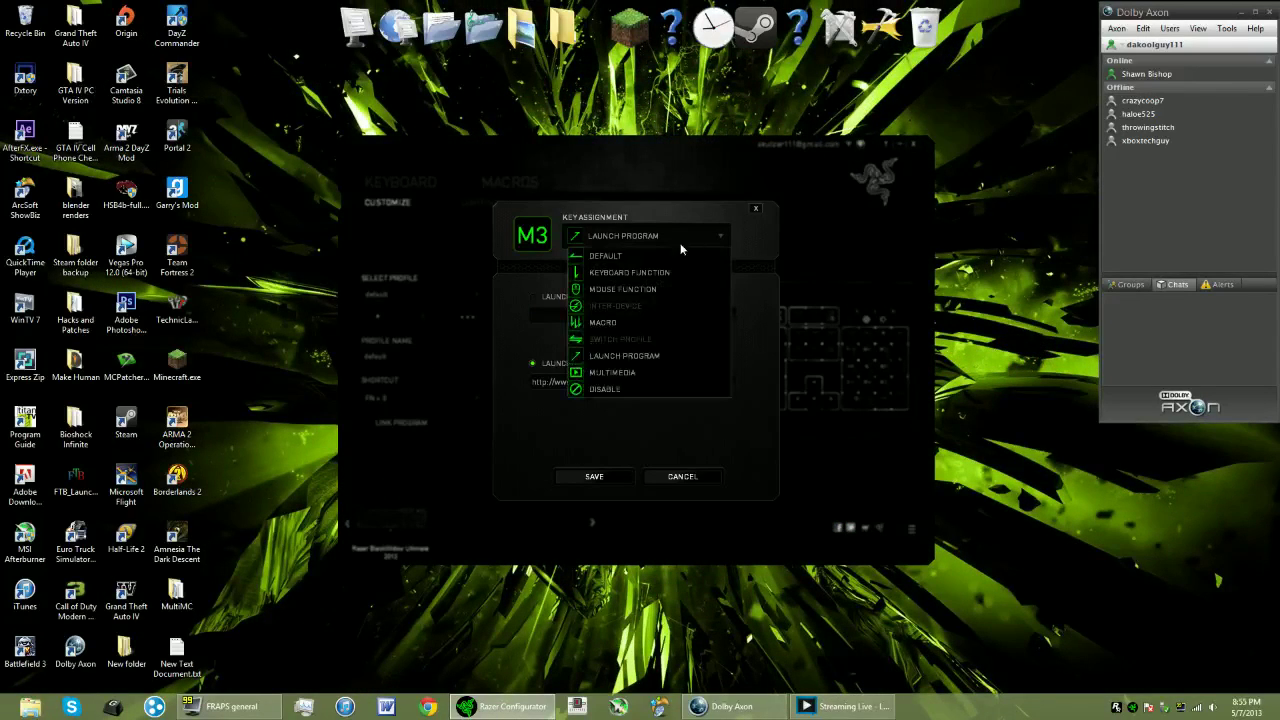
pyautogui.click(660, 358)
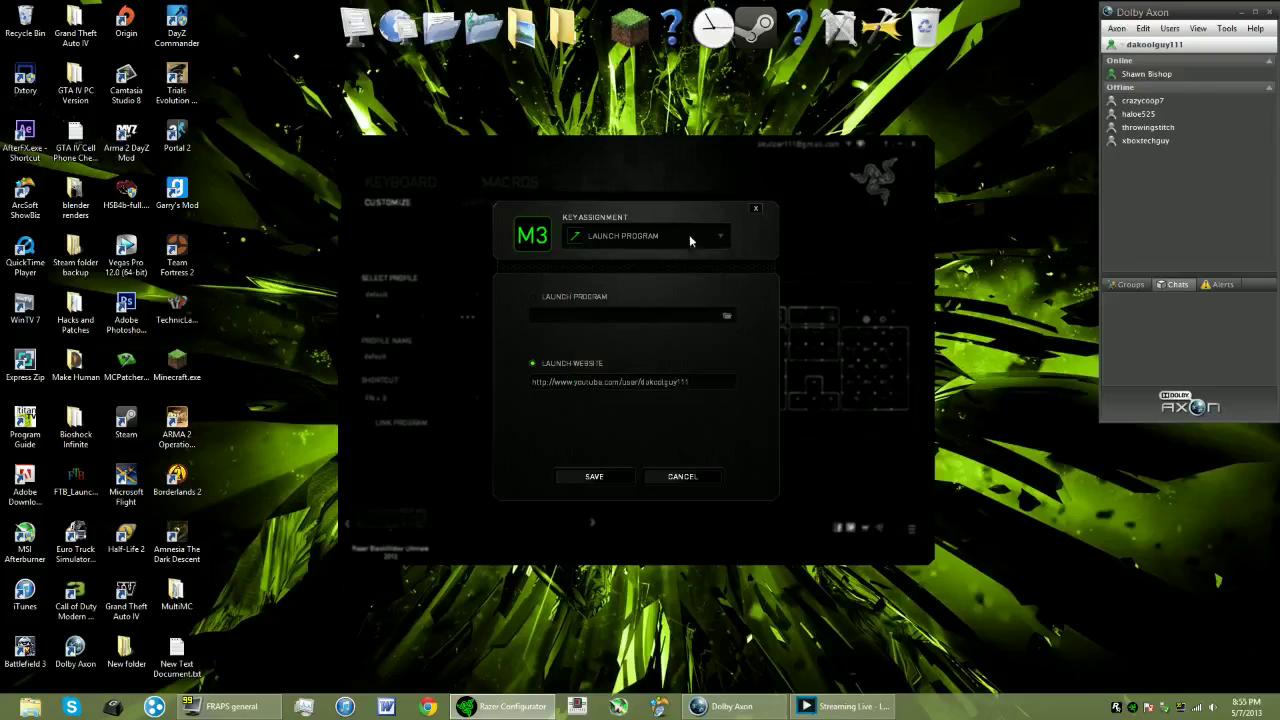
pyautogui.click(691, 240)
# - Set M3 to a Multimedia function with Volume down
pyautogui.click(645, 383)
pyautogui.click(638, 317)
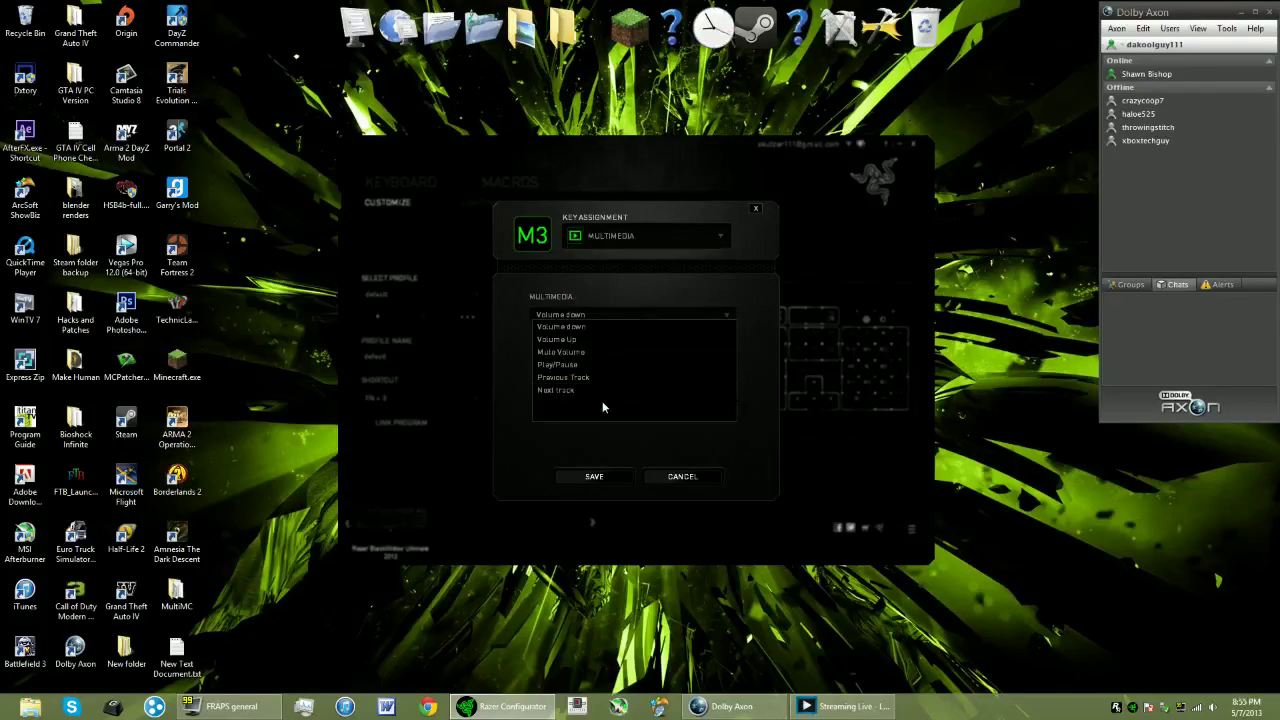
pyautogui.click(602, 401)
pyautogui.click(595, 318)
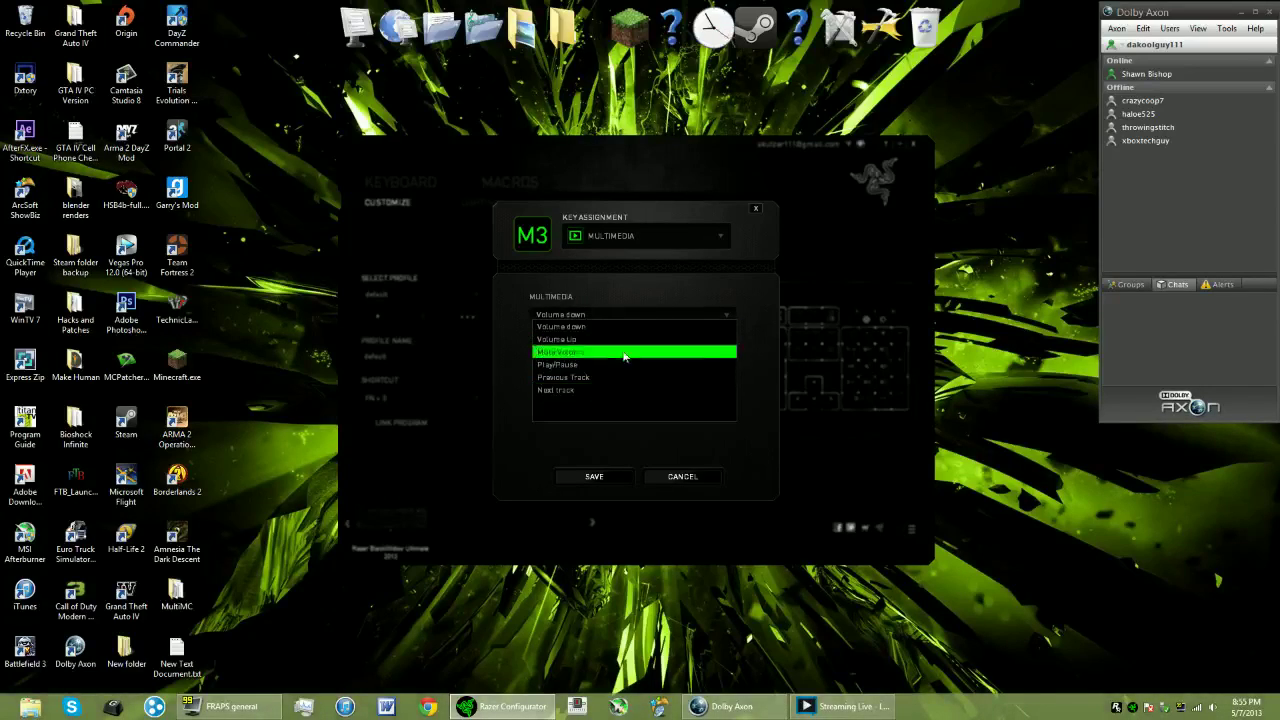
pyautogui.click(635, 240)
# - Set M3 to Disable and close the assignment dialog
pyautogui.click(635, 240)
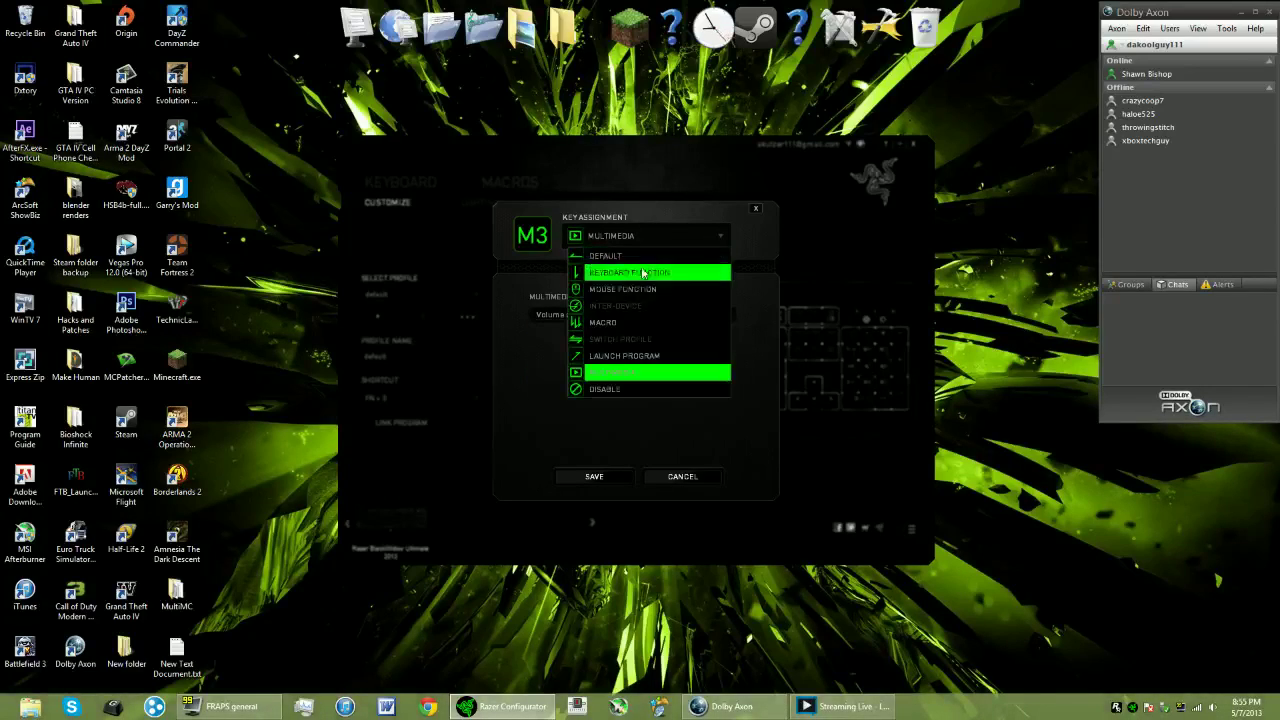
pyautogui.click(654, 393)
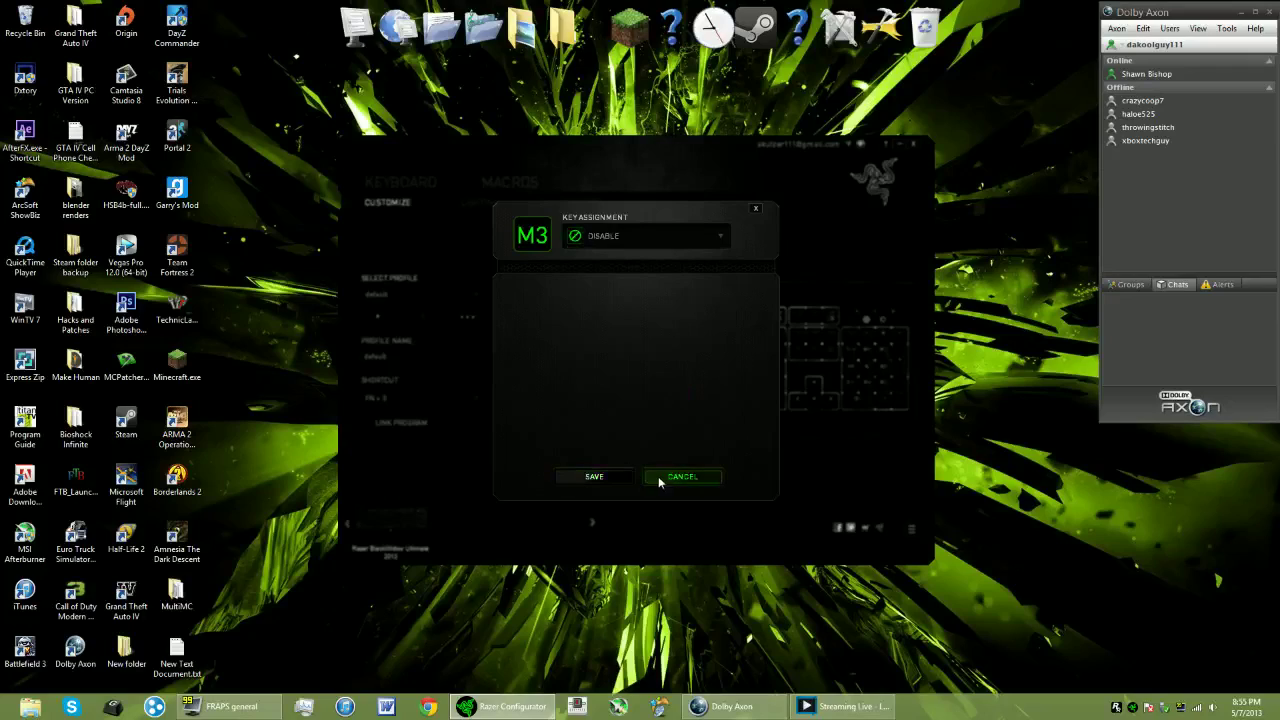
pyautogui.click(594, 476)
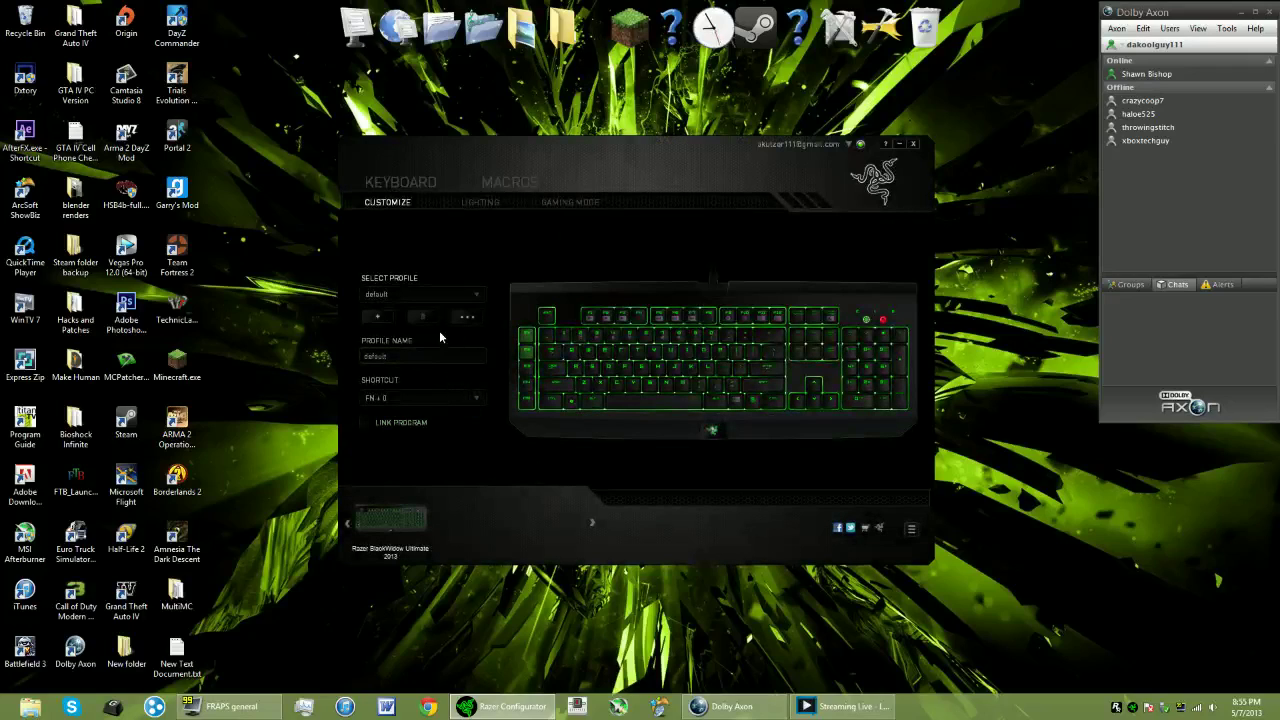
pyautogui.click(420, 290)
pyautogui.click(422, 294)
pyautogui.click(391, 318)
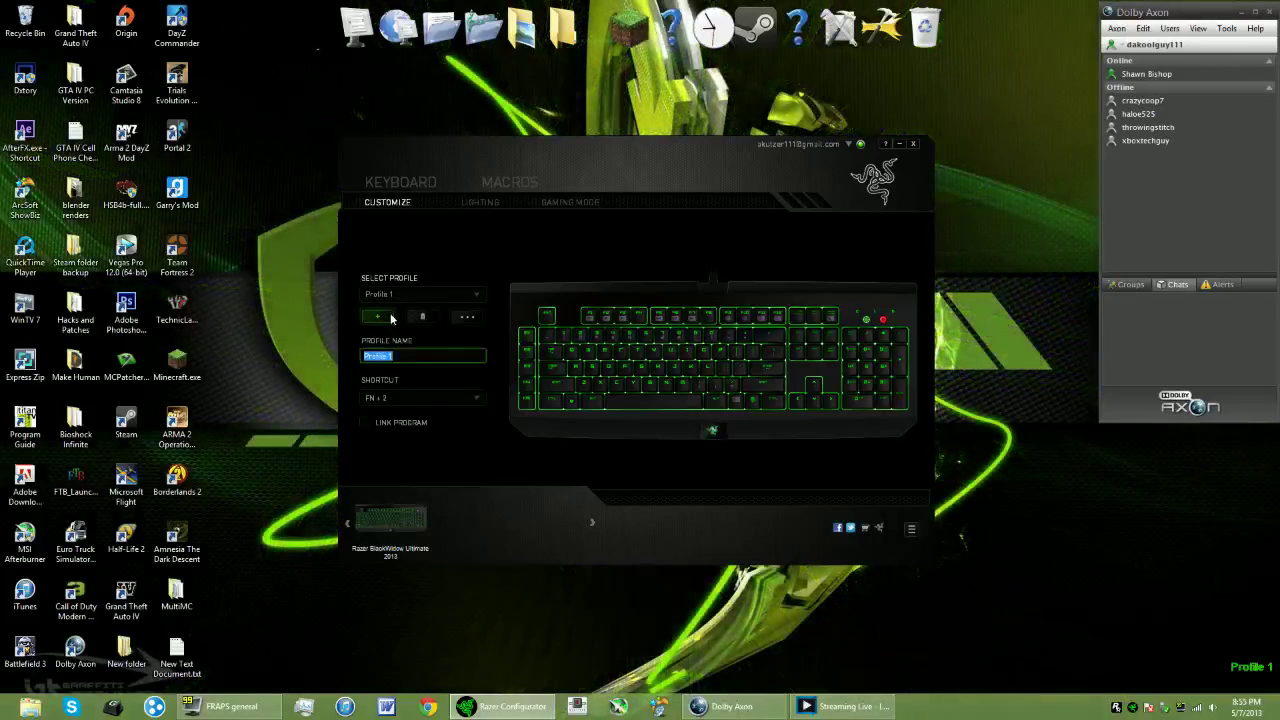
pyautogui.click(421, 294)
pyautogui.click(421, 294)
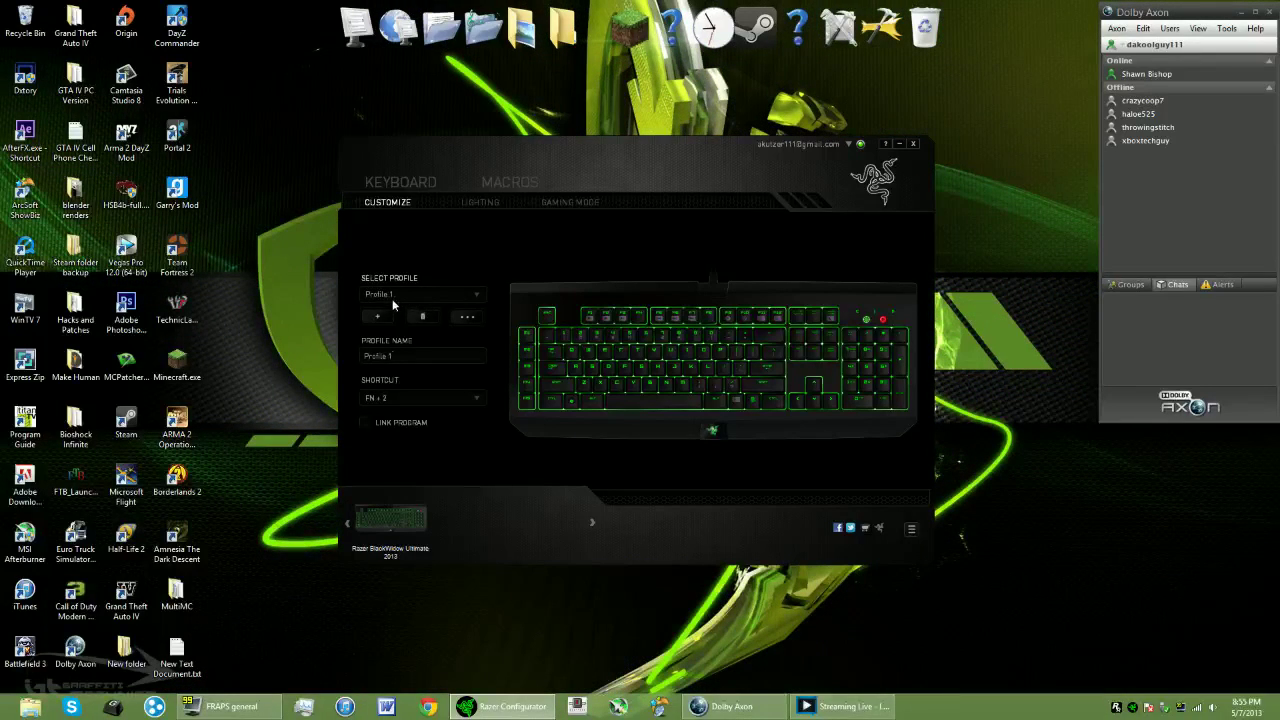
pyautogui.click(385, 356)
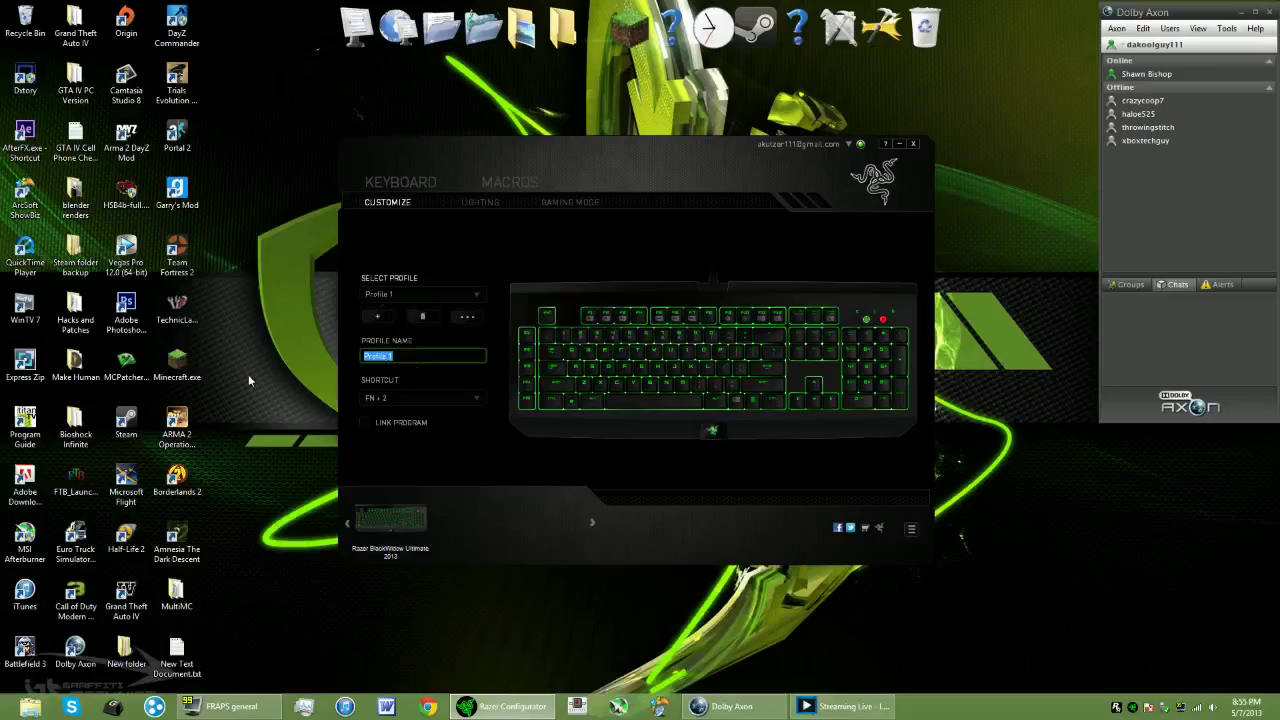
pyautogui.write('hi')
pyautogui.click(422, 325)
pyautogui.click(568, 400)
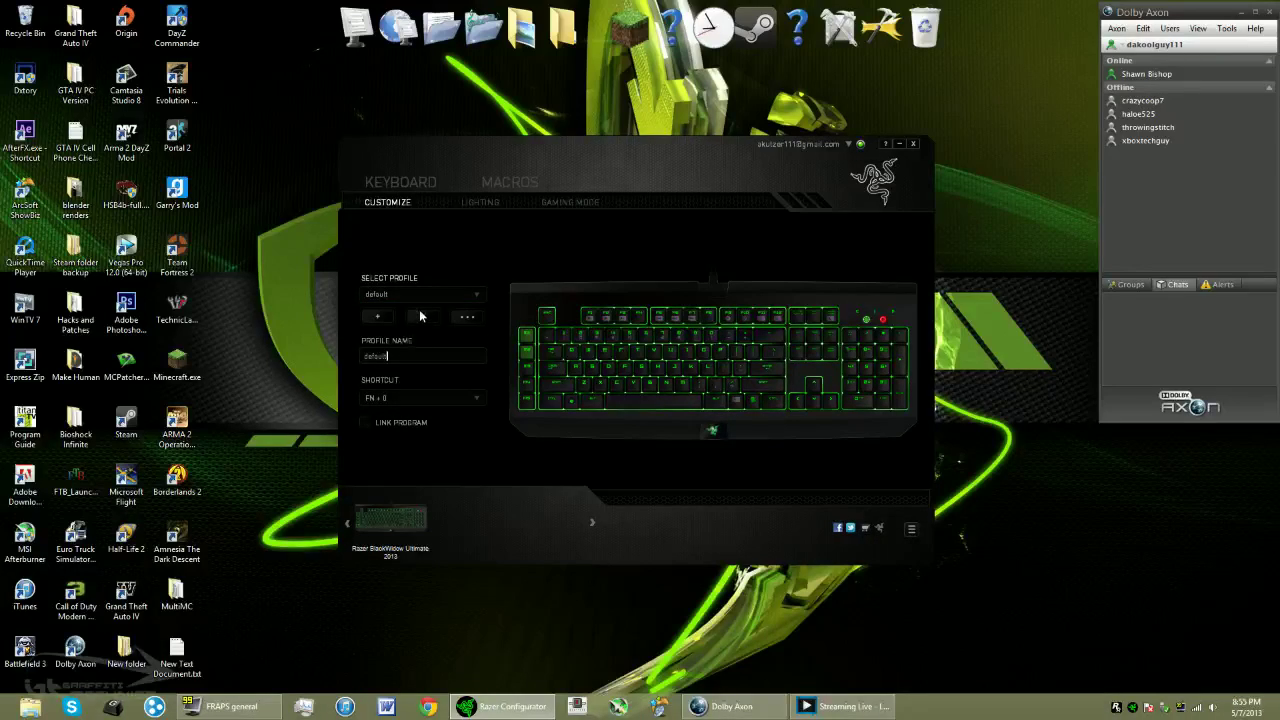
pyautogui.click(467, 316)
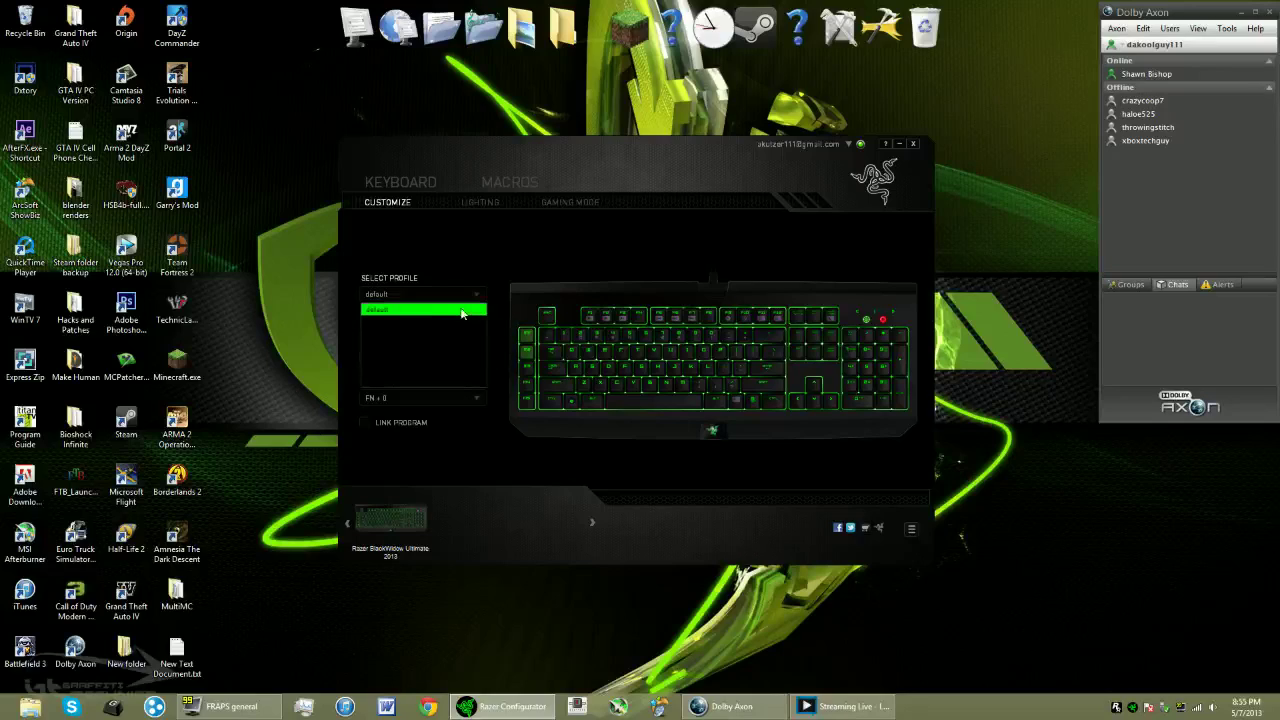
pyautogui.click(462, 312)
pyautogui.click(467, 316)
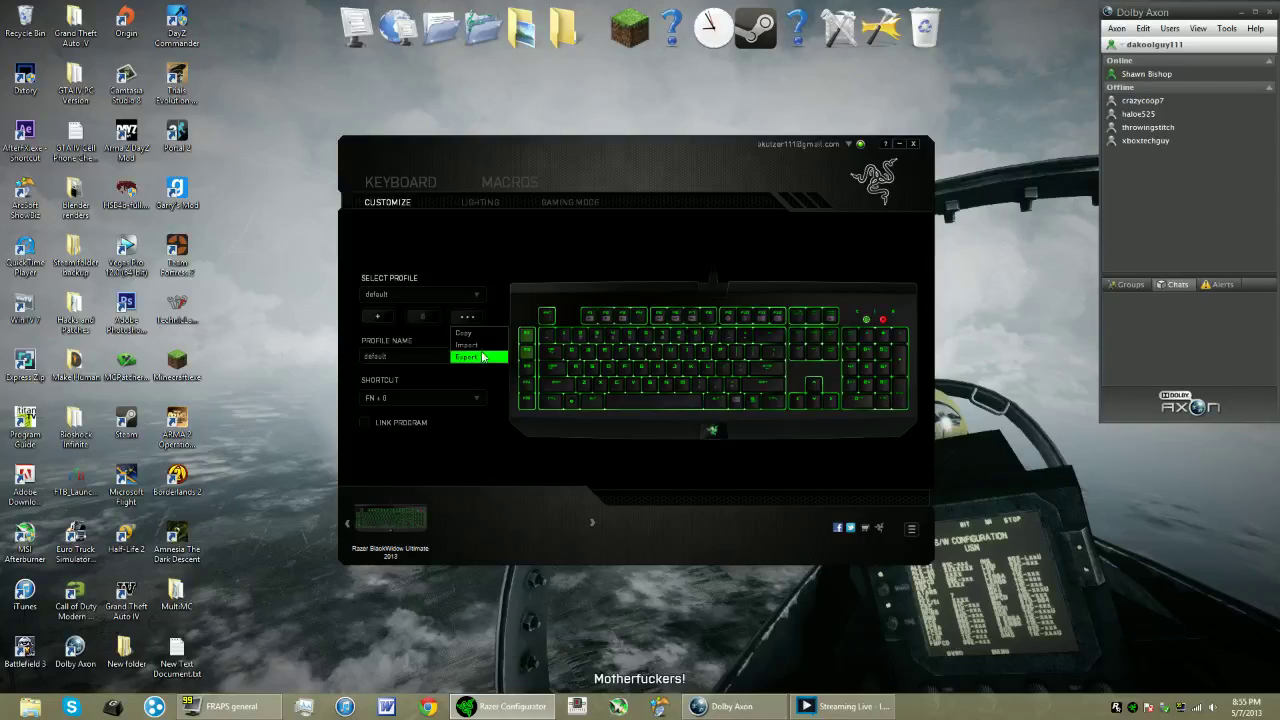
pyautogui.click(487, 357)
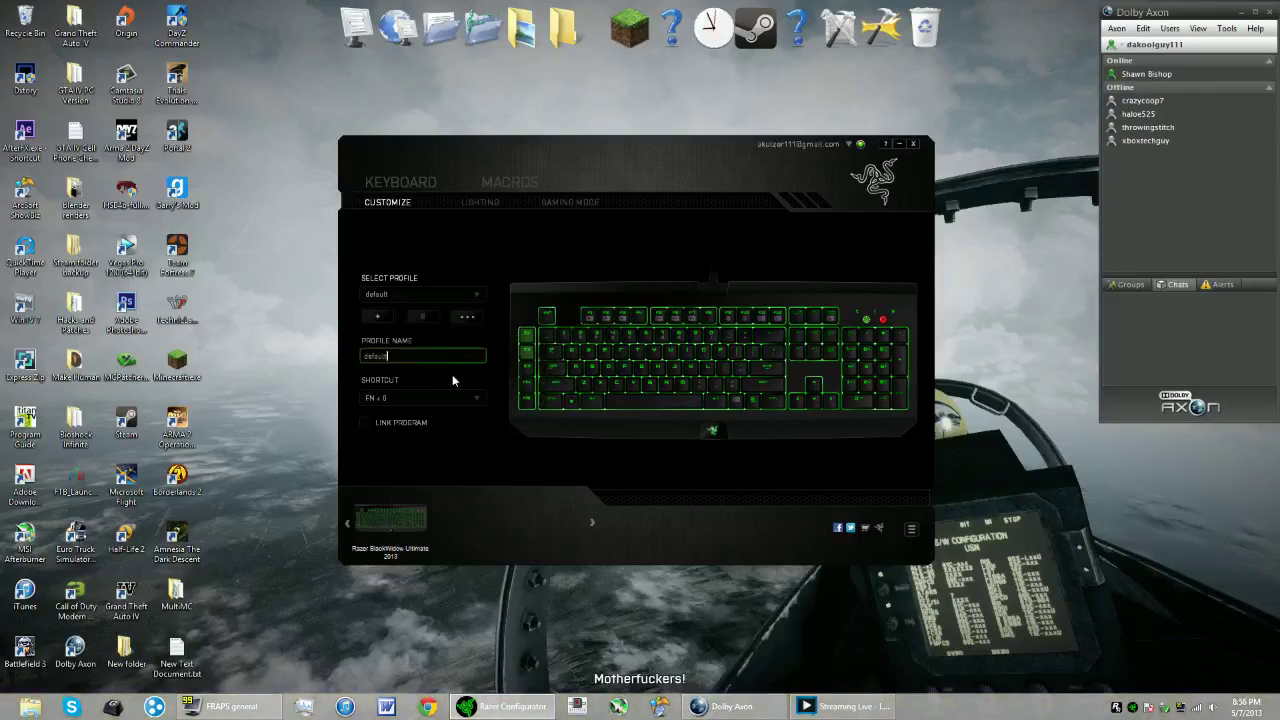
pyautogui.click(367, 423)
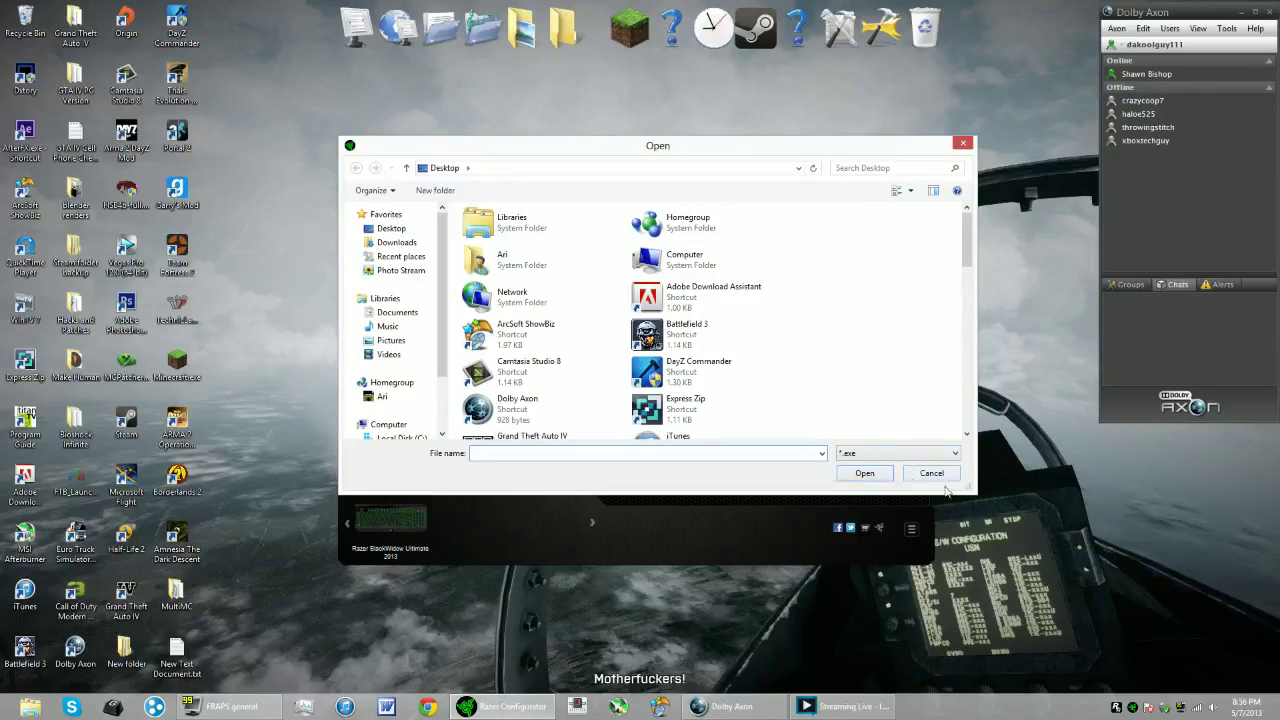
pyautogui.click(931, 474)
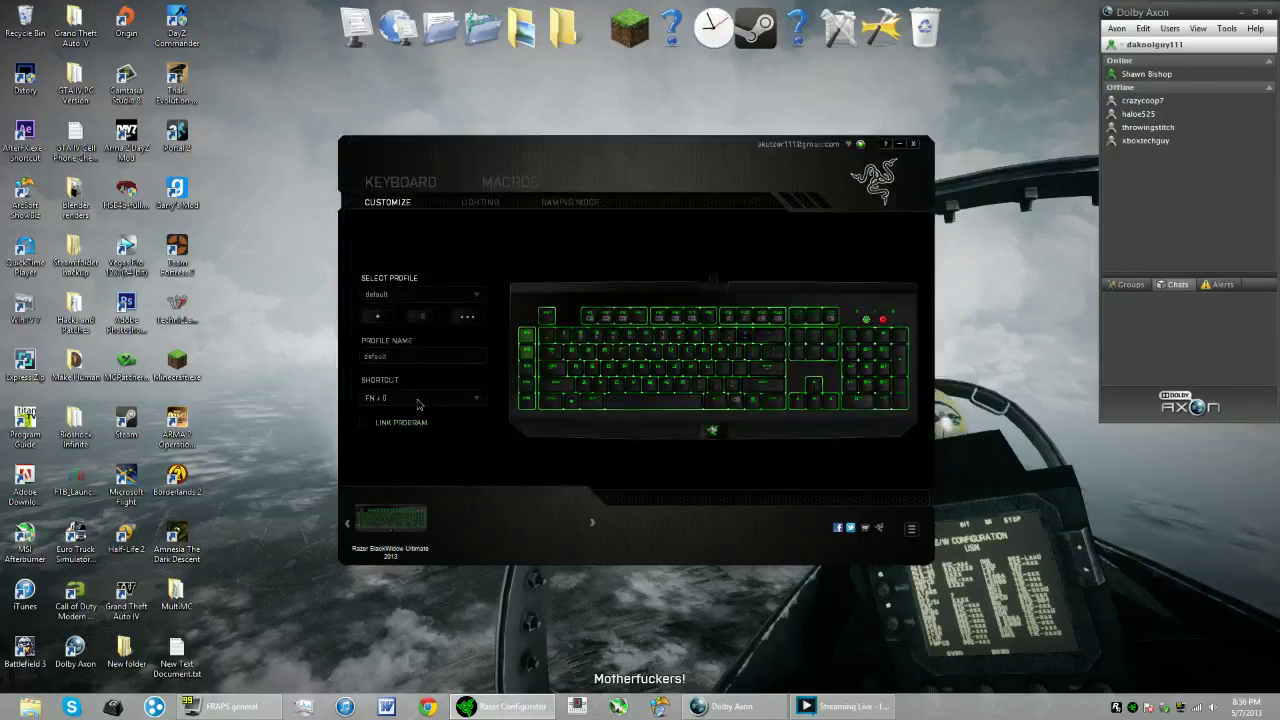
pyautogui.click(416, 398)
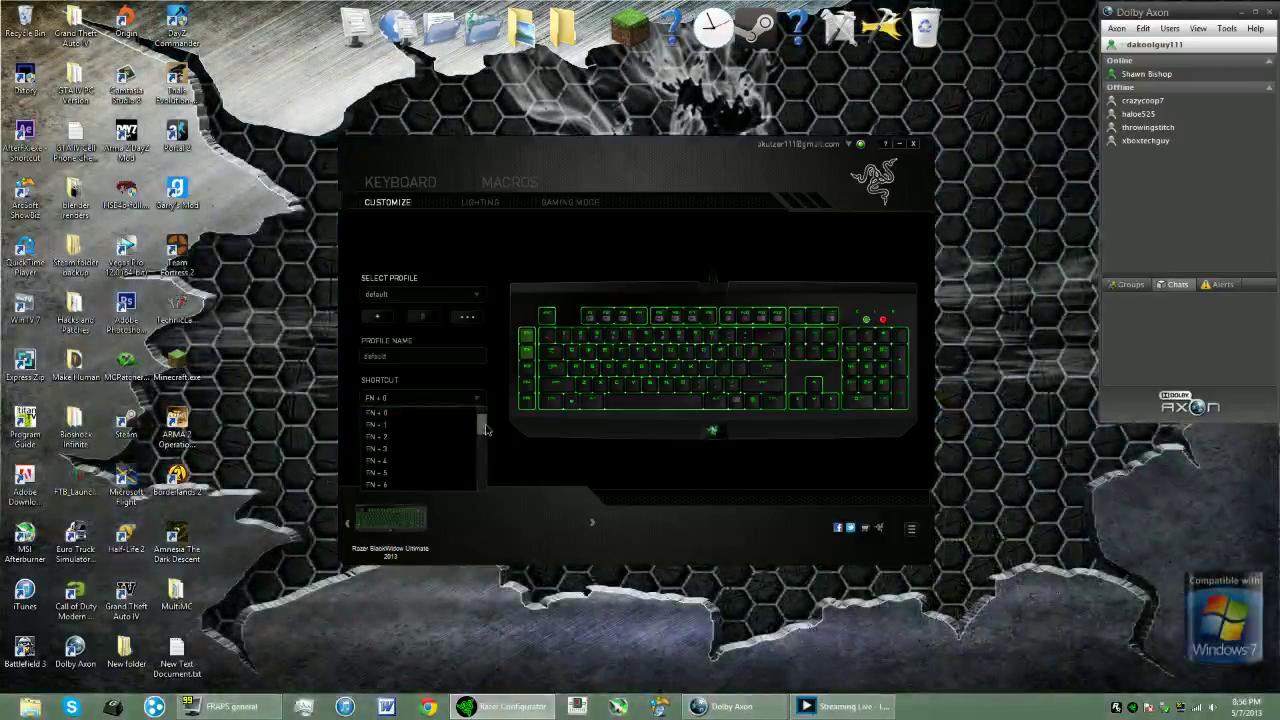
pyautogui.moveTo(481, 416); pyautogui.dragTo(459, 303)
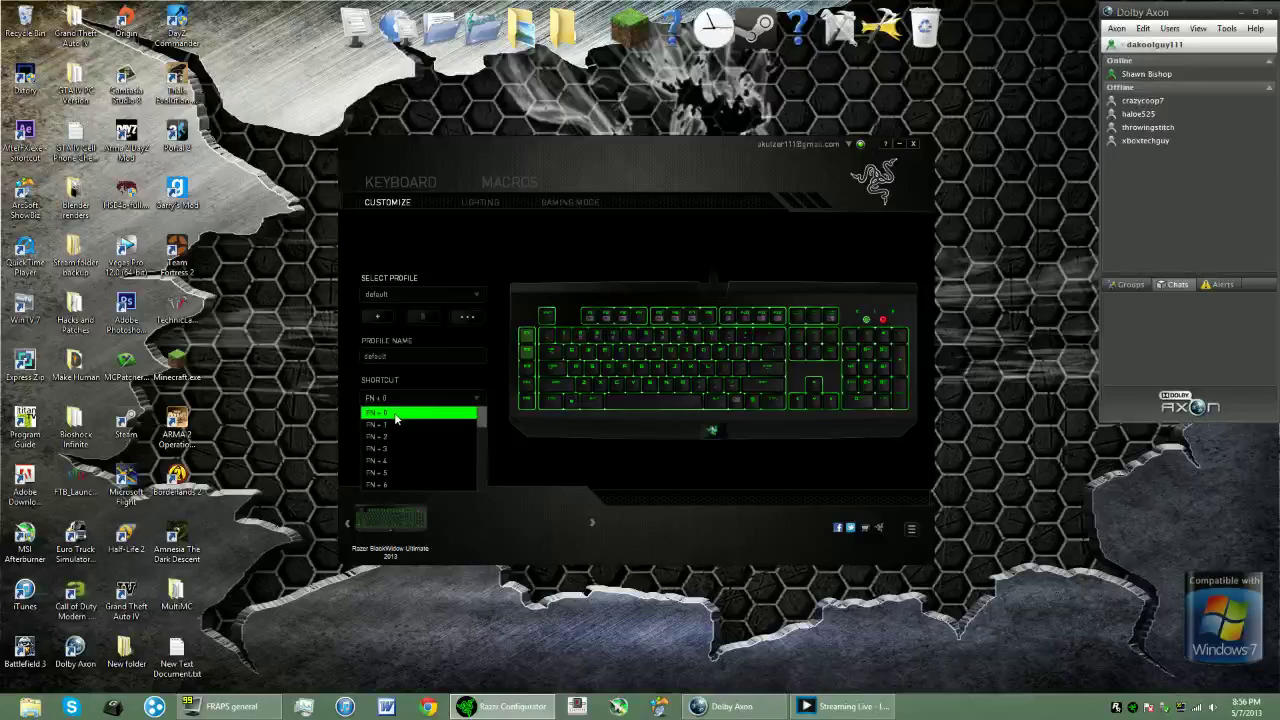
pyautogui.click(405, 414)
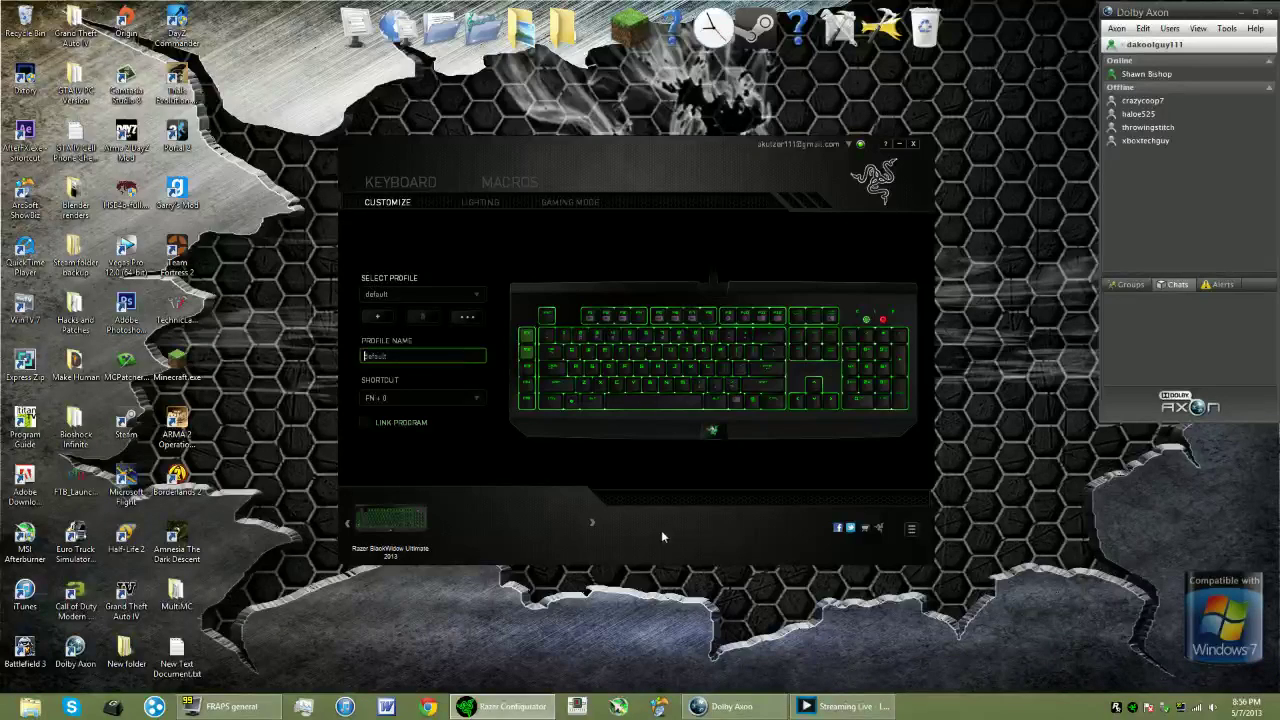
# - On the Lighting tab, take Brightness to Dim, Off, back to Bright, then choose Pulsate
pyautogui.click(472, 203)
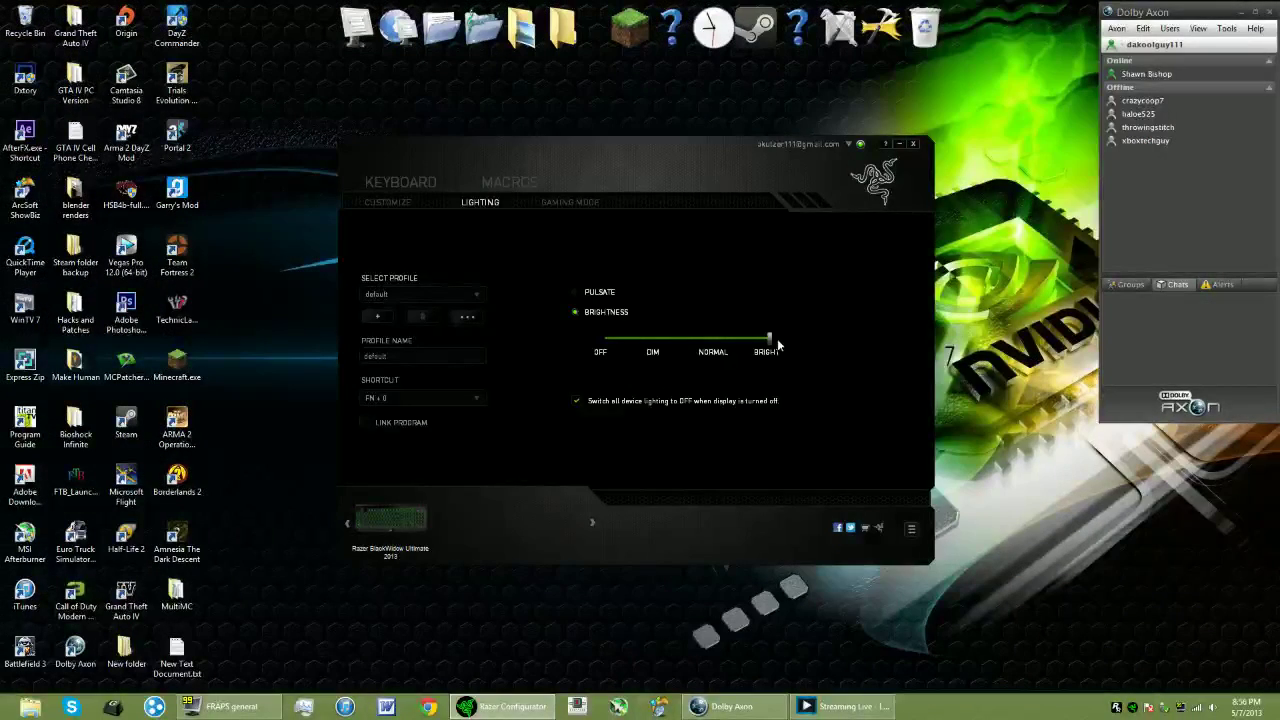
pyautogui.moveTo(776, 341); pyautogui.dragTo(608, 343)
pyautogui.moveTo(608, 343); pyautogui.dragTo(610, 343)
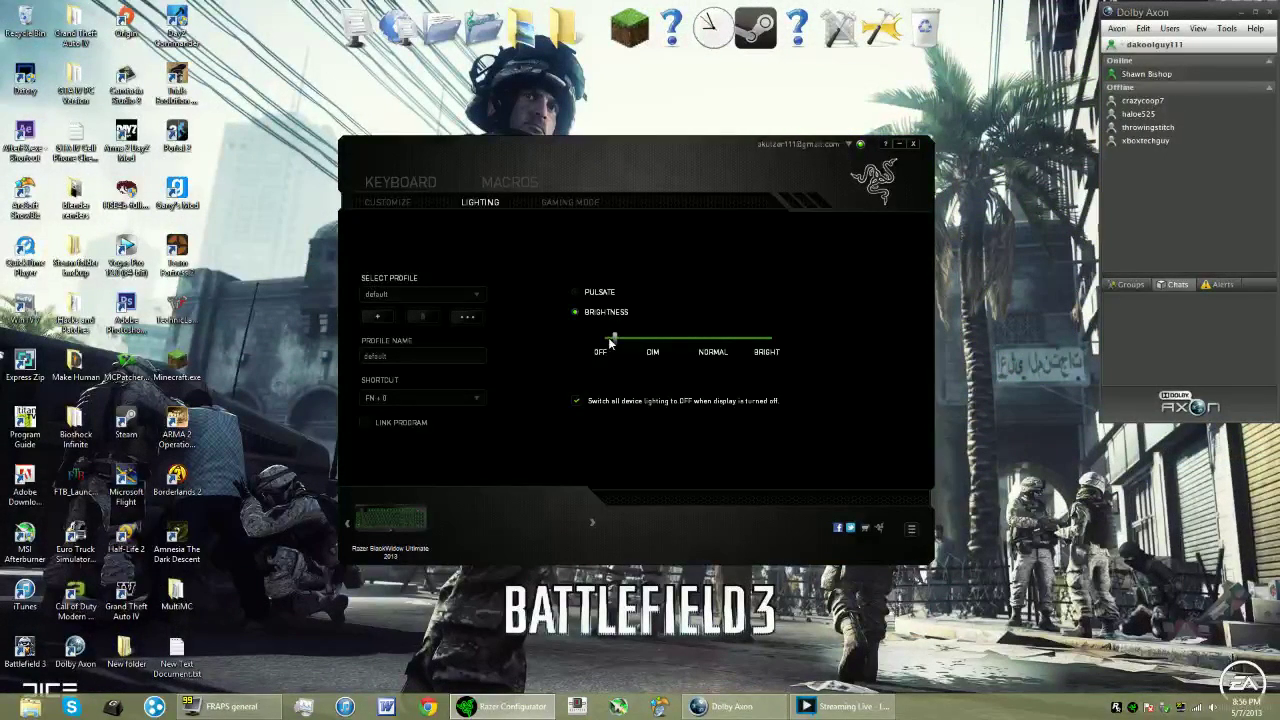
pyautogui.moveTo(610, 343); pyautogui.dragTo(603, 343)
pyautogui.moveTo(612, 343); pyautogui.dragTo(772, 332)
pyautogui.click(575, 293)
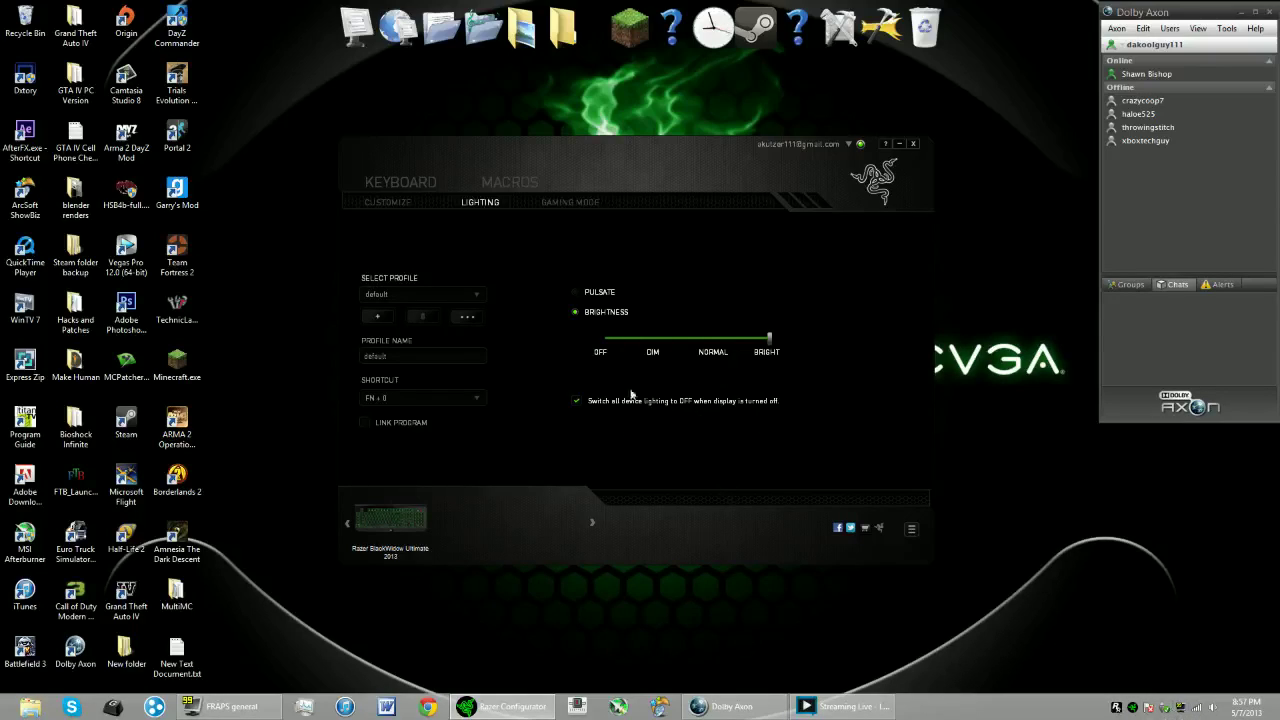
# - On the Gaming Mode tab, toggle Gaming Mode on and off twice, ending Off
pyautogui.click(562, 203)
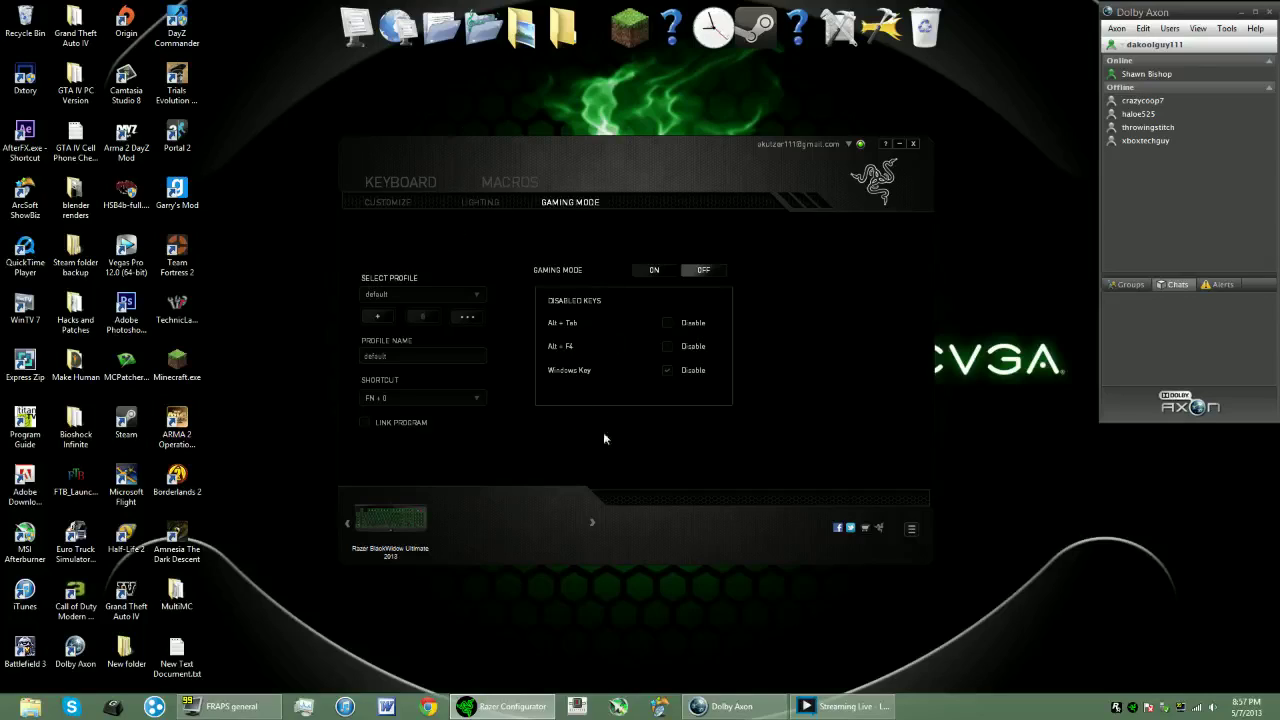
pyautogui.click(681, 274)
pyautogui.click(704, 272)
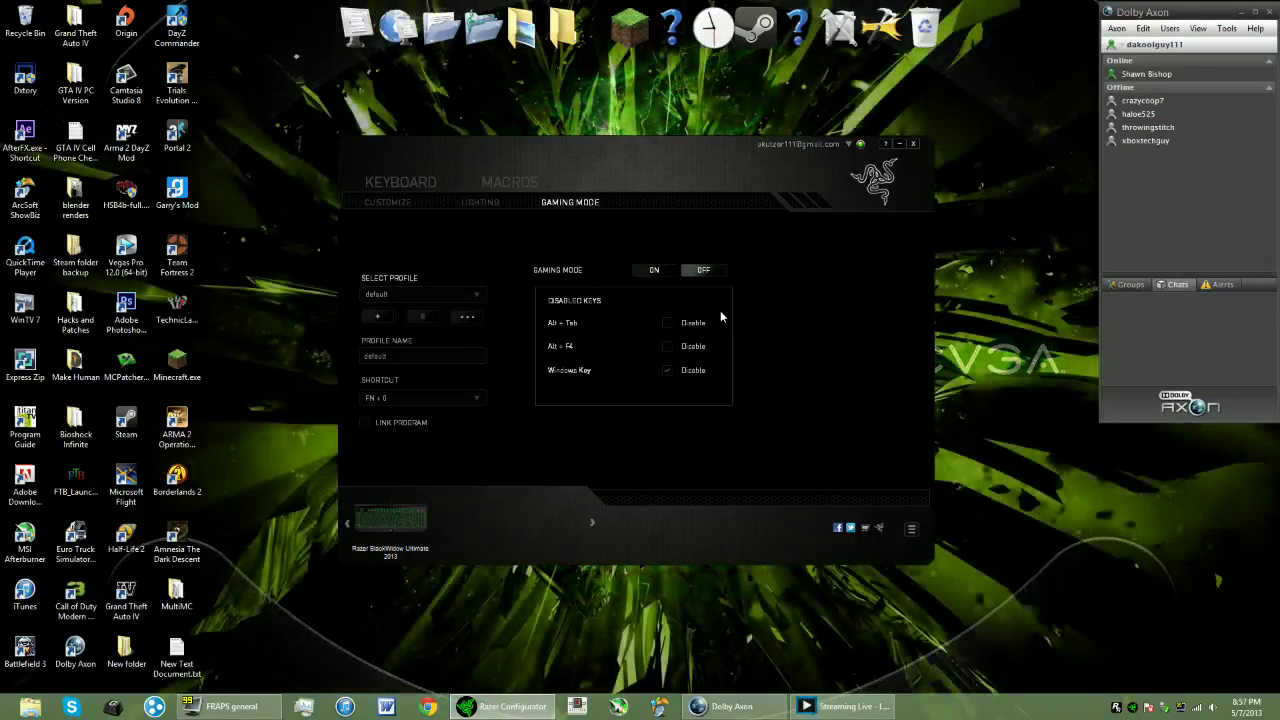
pyautogui.click(653, 273)
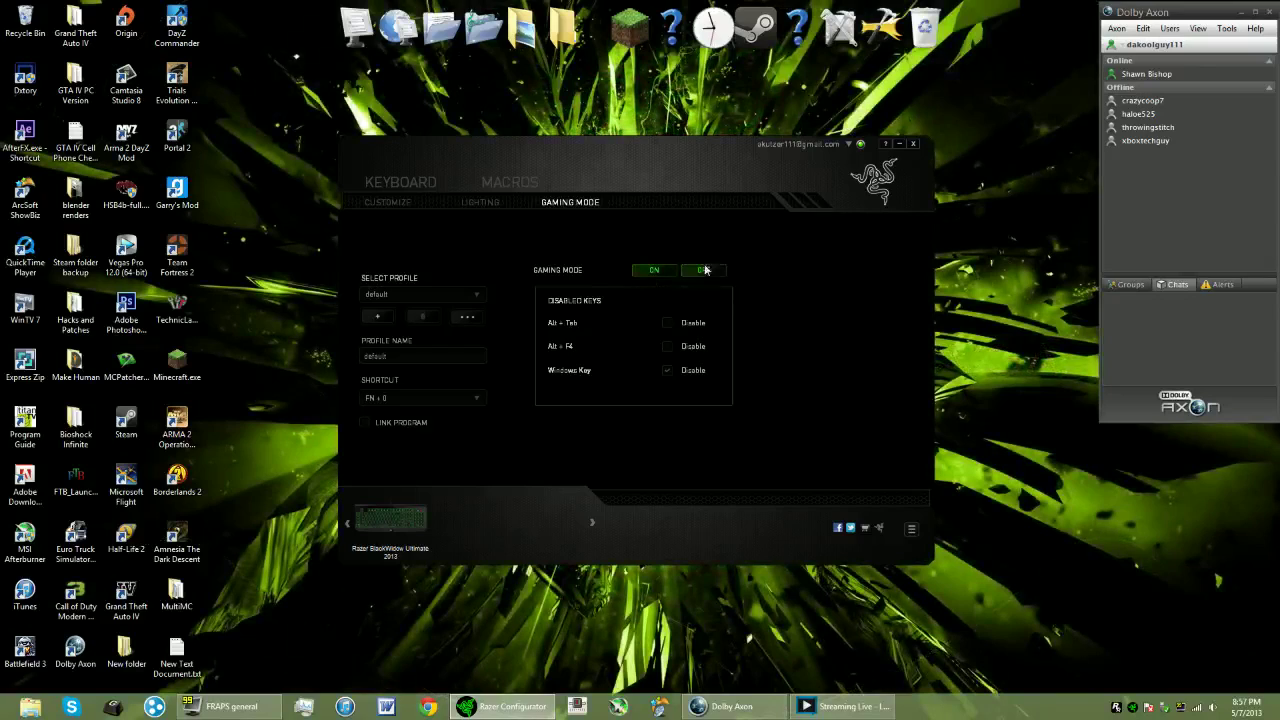
pyautogui.click(688, 271)
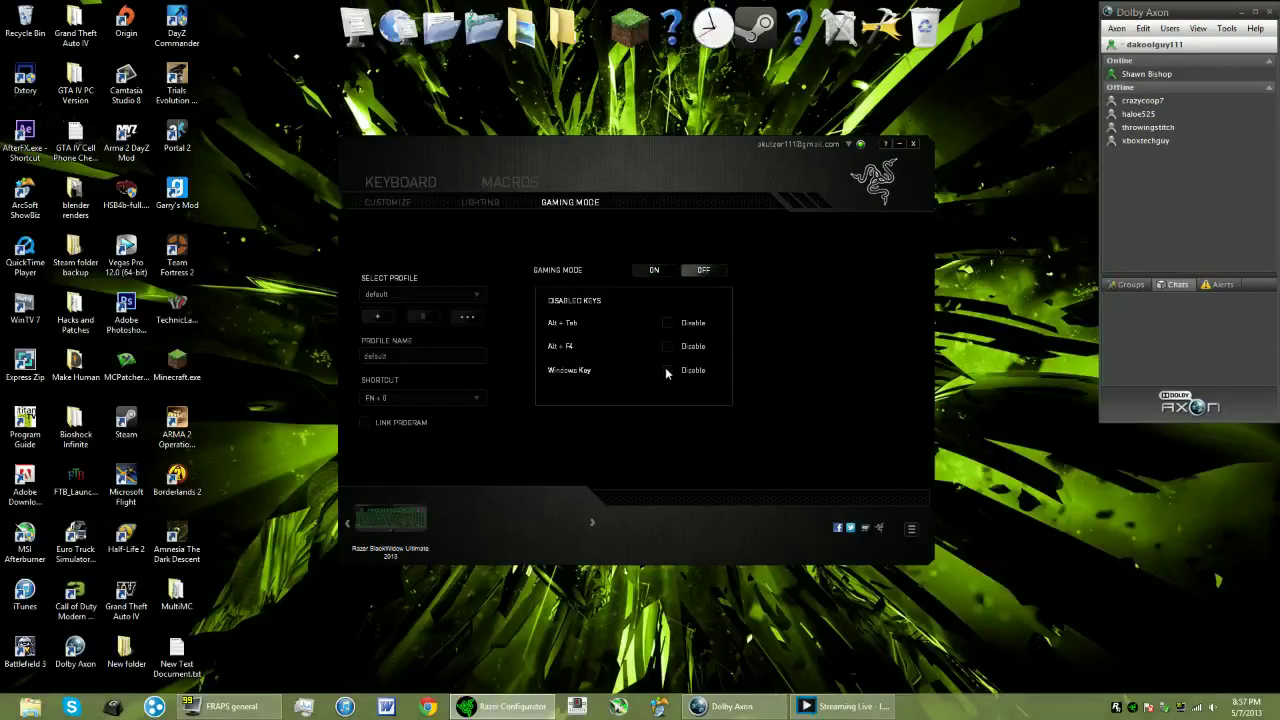
# - On the Macros tab, delete the saved 'Hi' macro
pyautogui.click(500, 183)
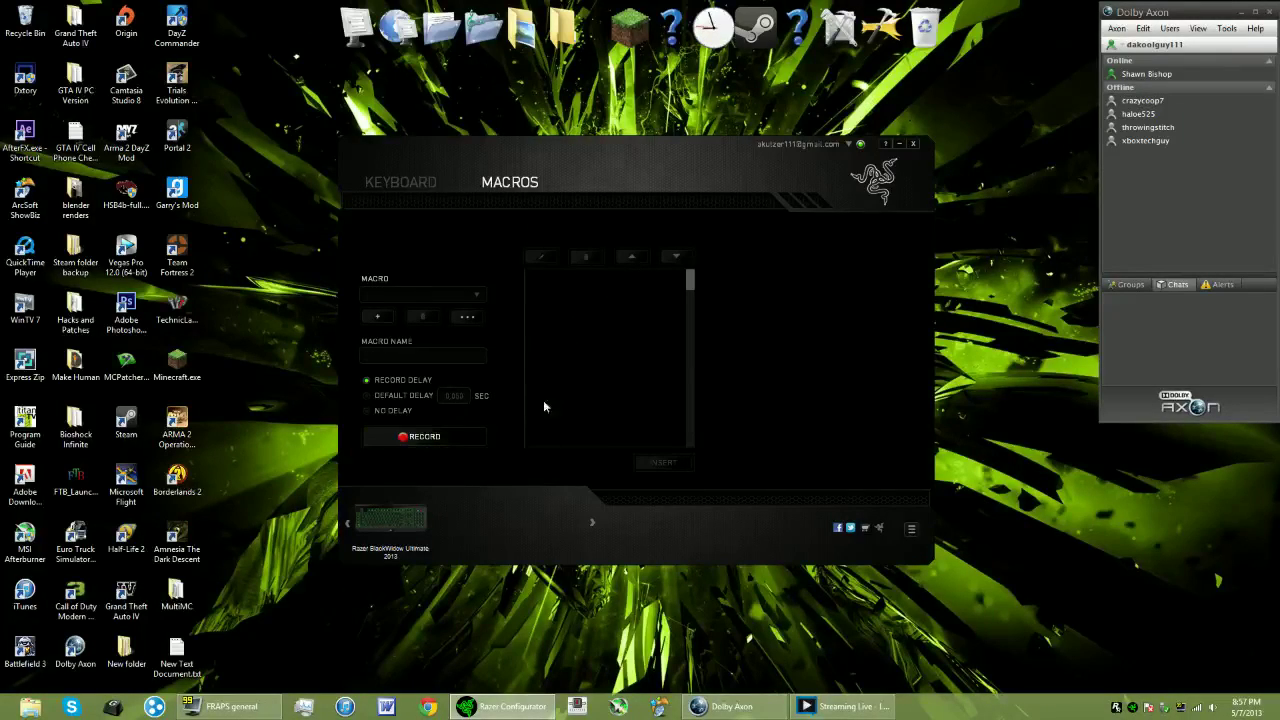
pyautogui.click(420, 295)
pyautogui.click(392, 308)
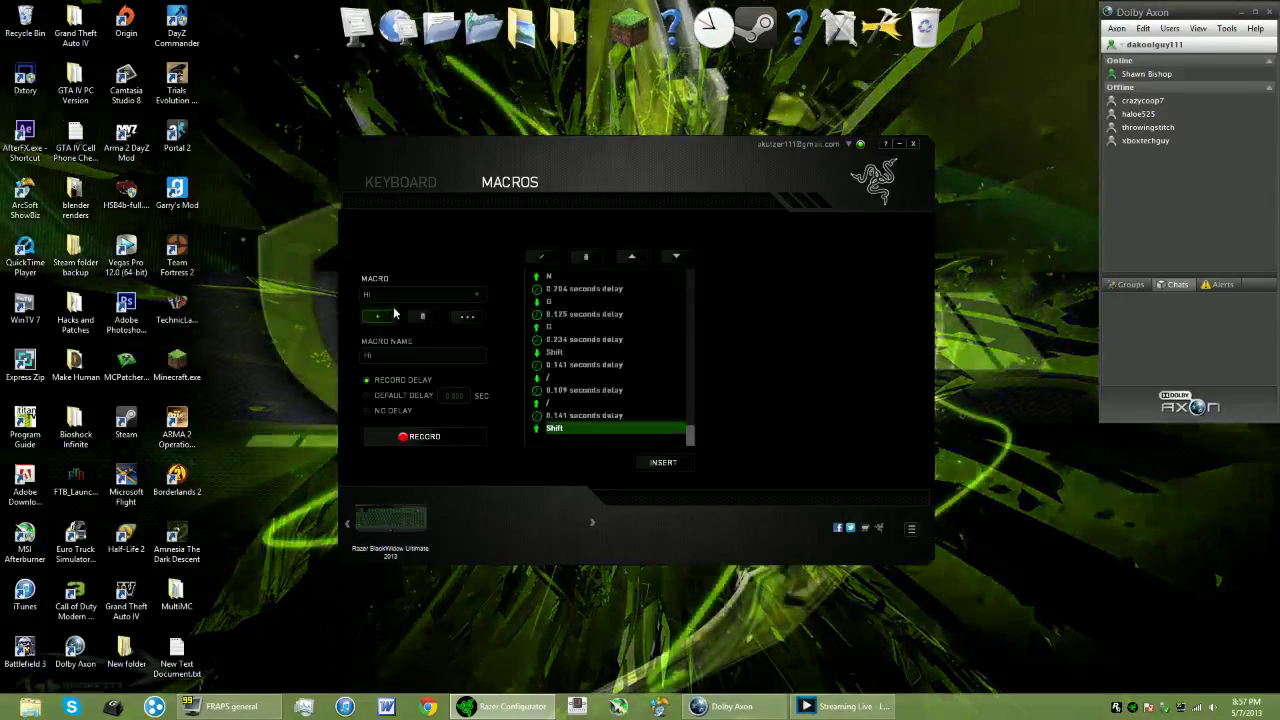
pyautogui.click(422, 316)
pyautogui.click(598, 399)
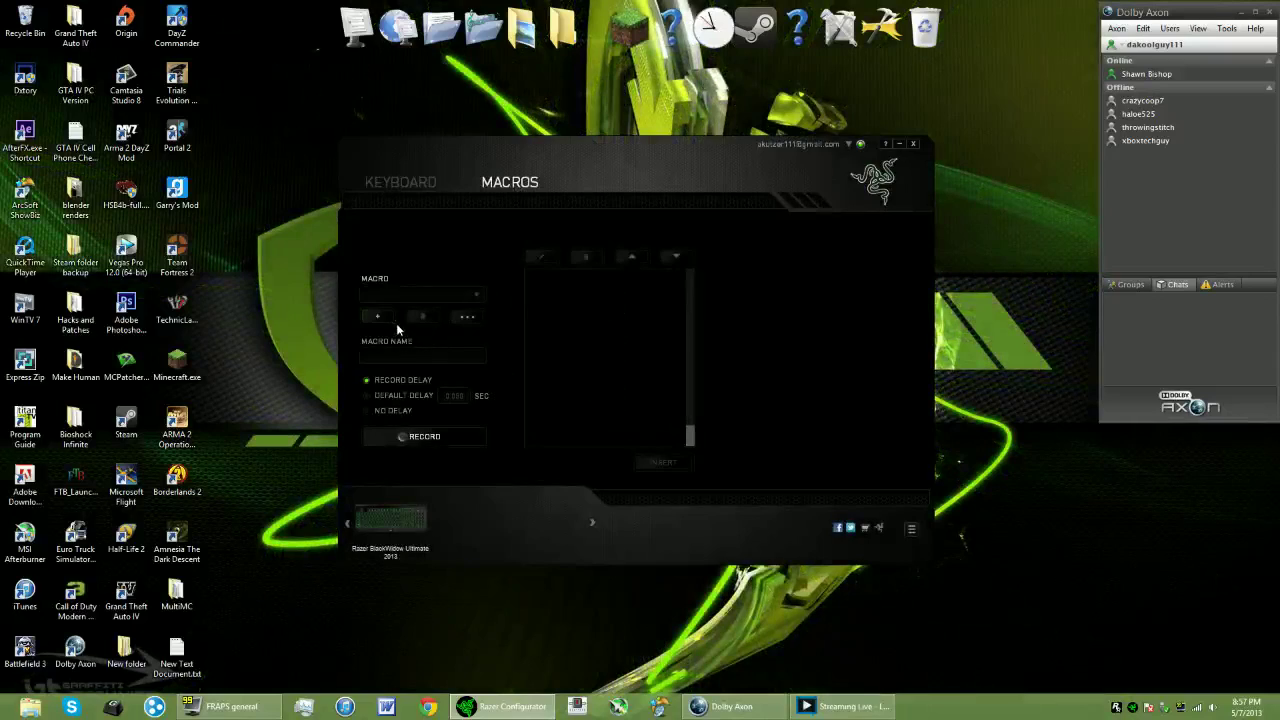
# - Rename the macro 'Hey how are you doin' and record typing 'hey how are you doing?!?!?!?'
pyautogui.click(400, 355)
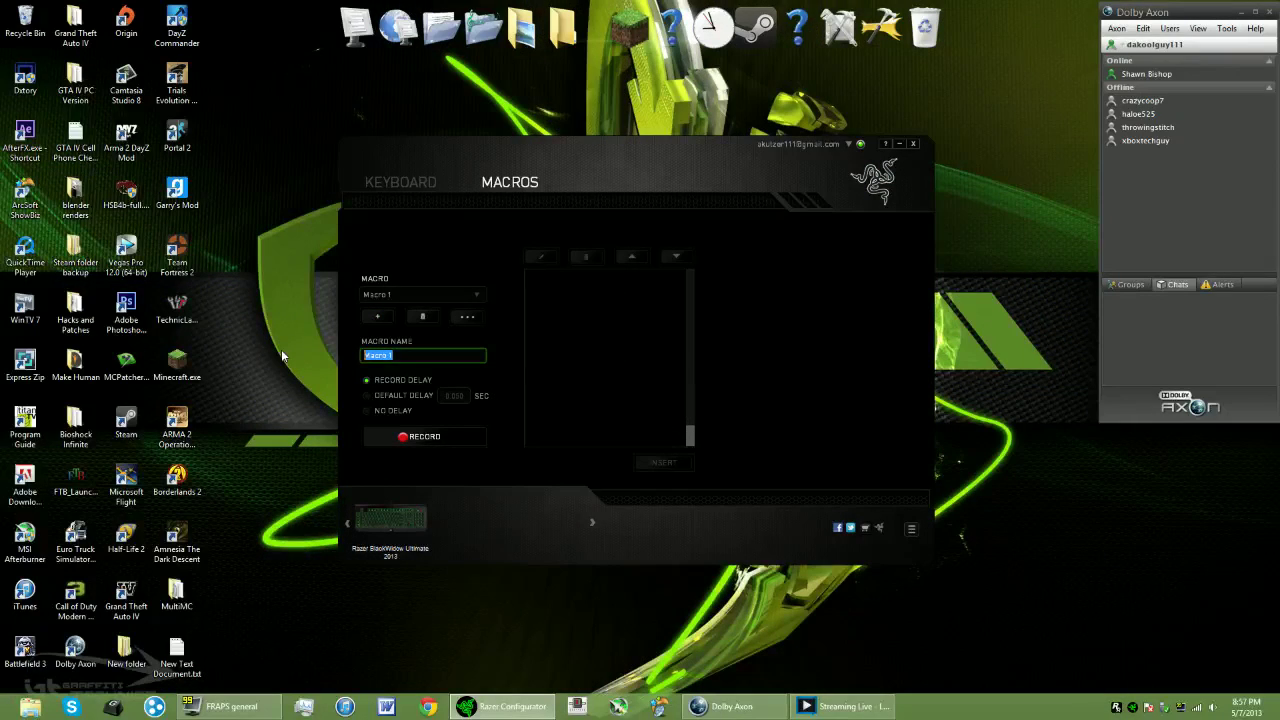
pyautogui.write('Hey how are you doin')
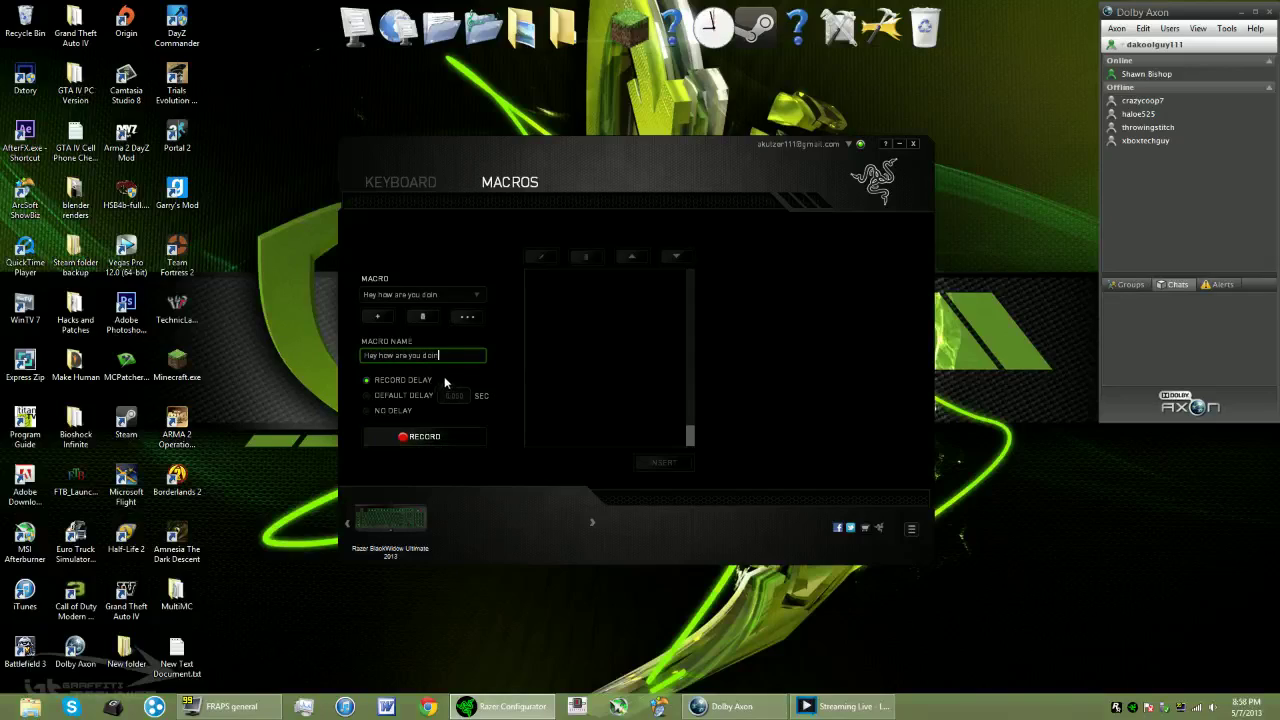
pyautogui.click(419, 438)
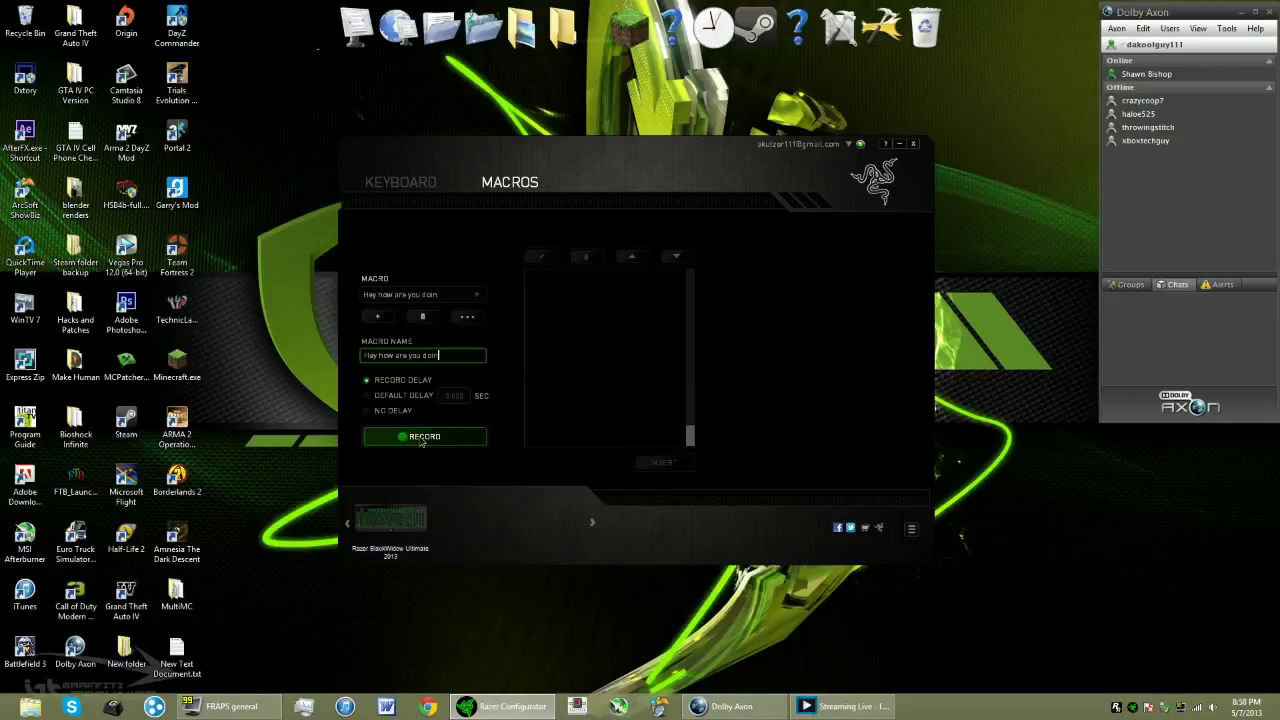
pyautogui.write('hey ')
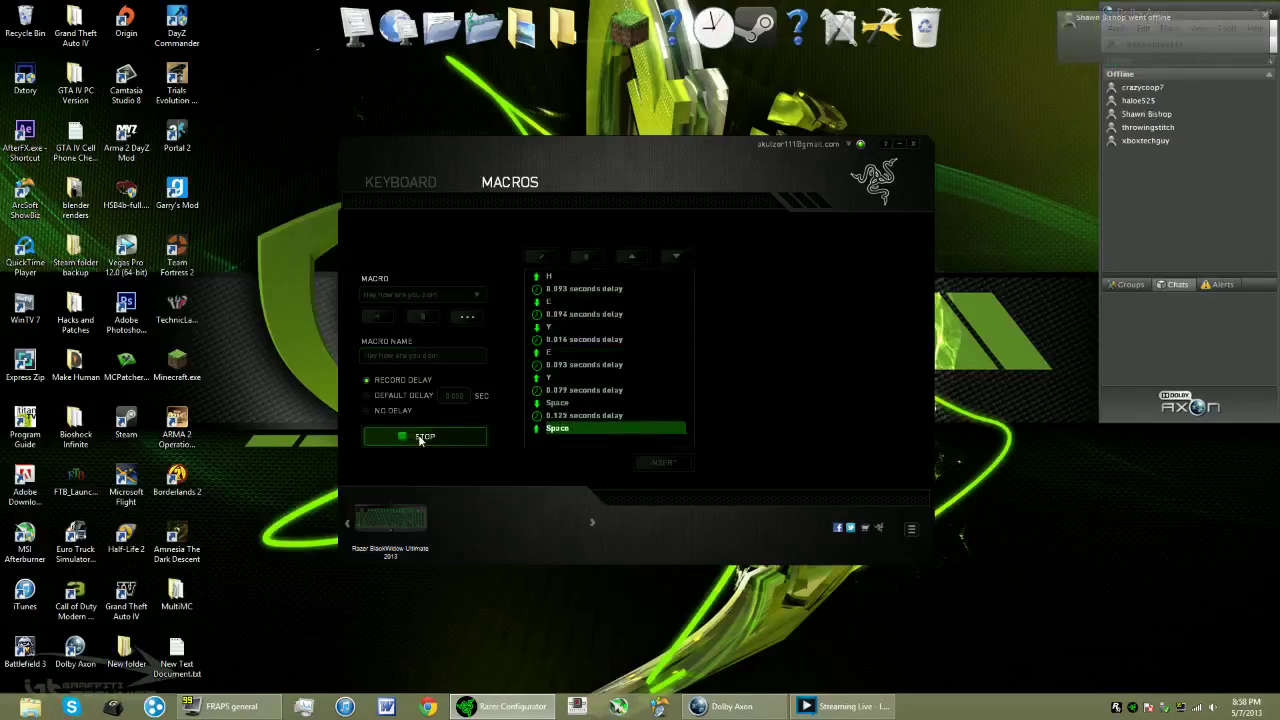
pyautogui.write('how are you doi')
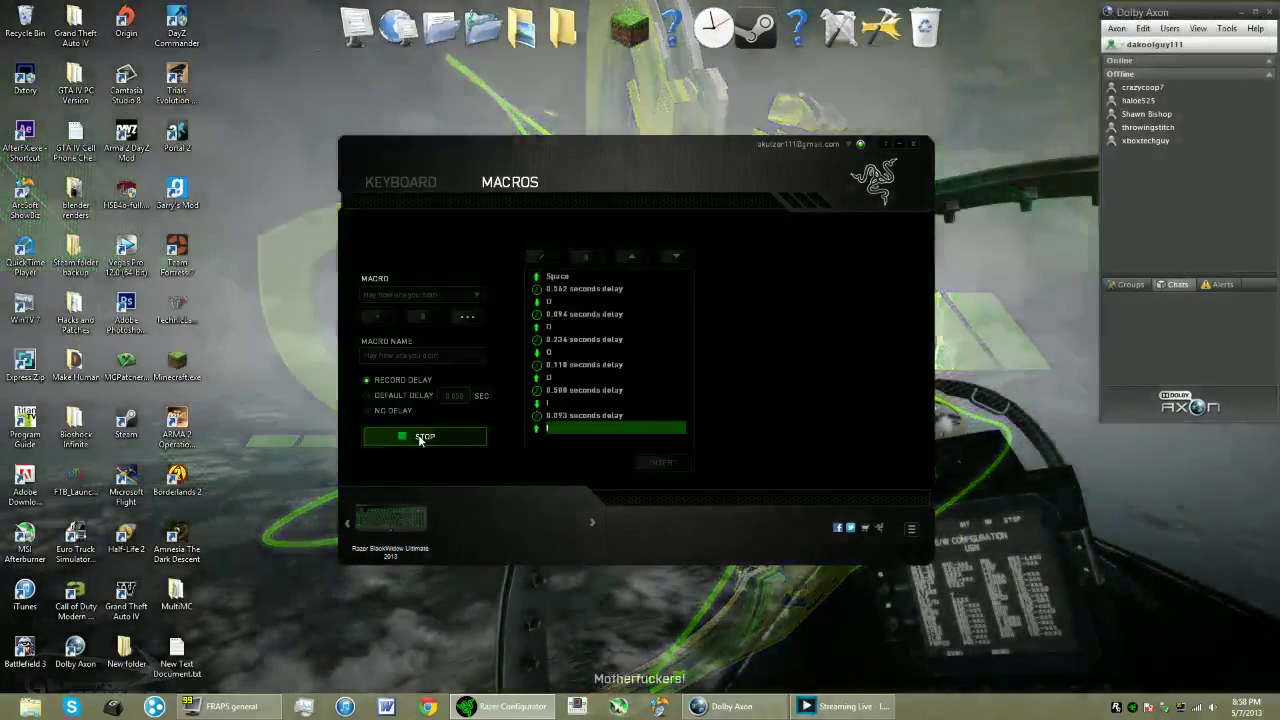
pyautogui.write('ng?')
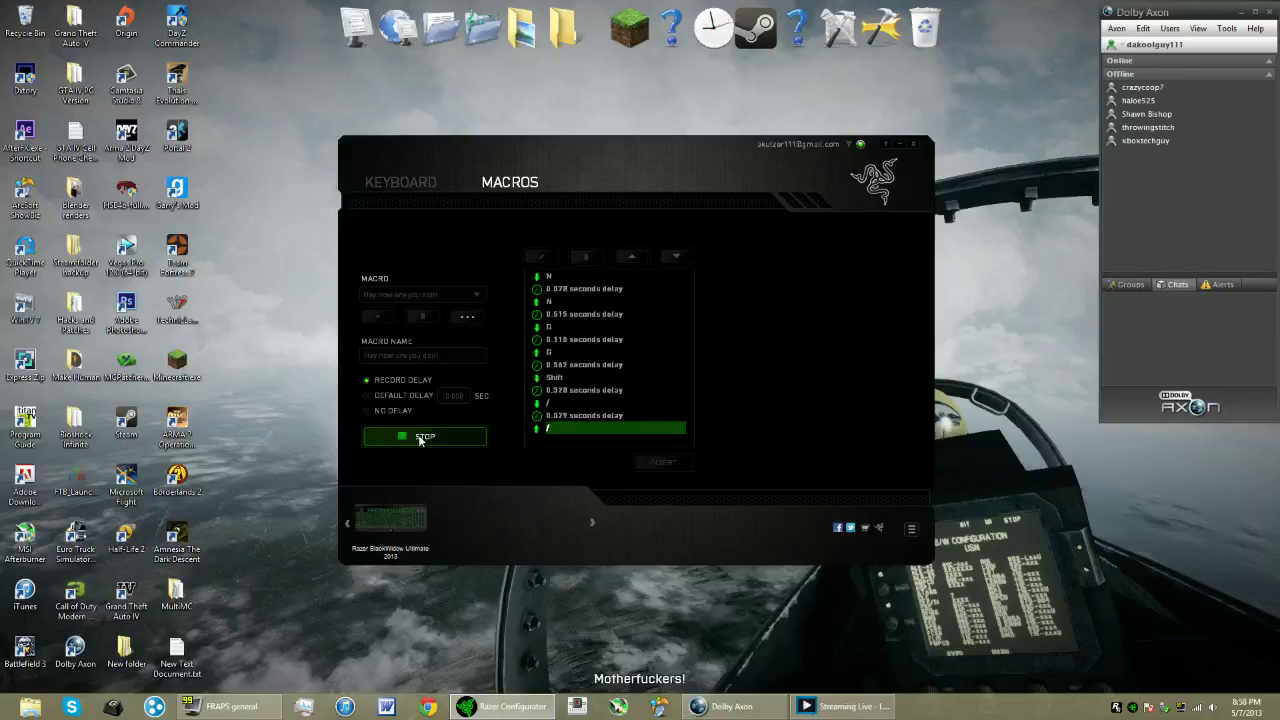
pyautogui.write('!?!?!?')
pyautogui.click(424, 437)
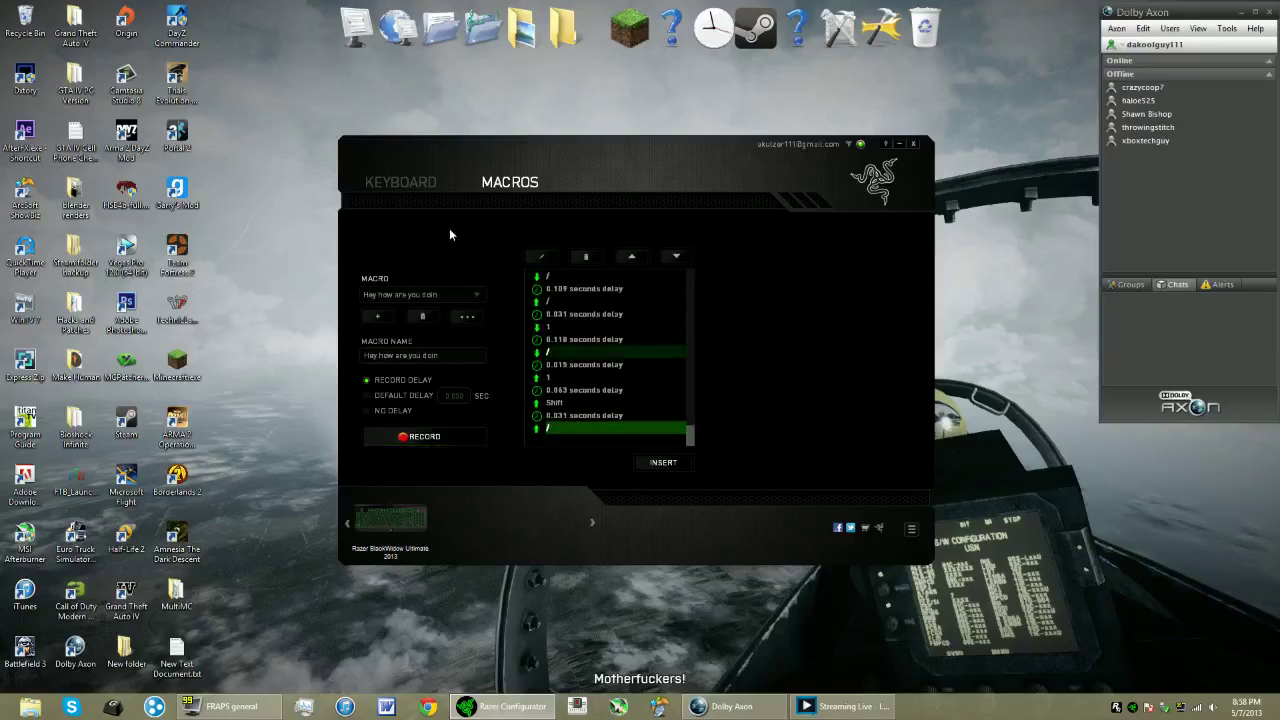
# - Assign the 'Hey how are you doin' macro to M3, playing once, and save
pyautogui.click(405, 182)
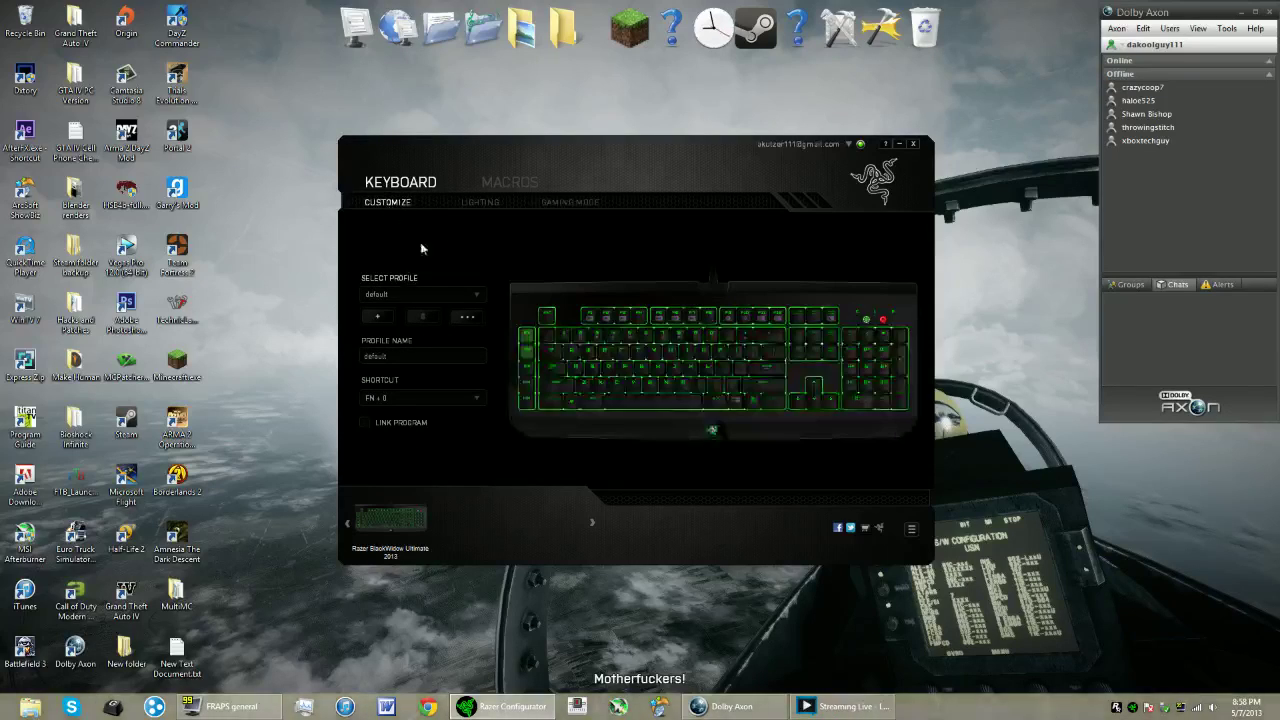
pyautogui.click(522, 366)
pyautogui.click(620, 238)
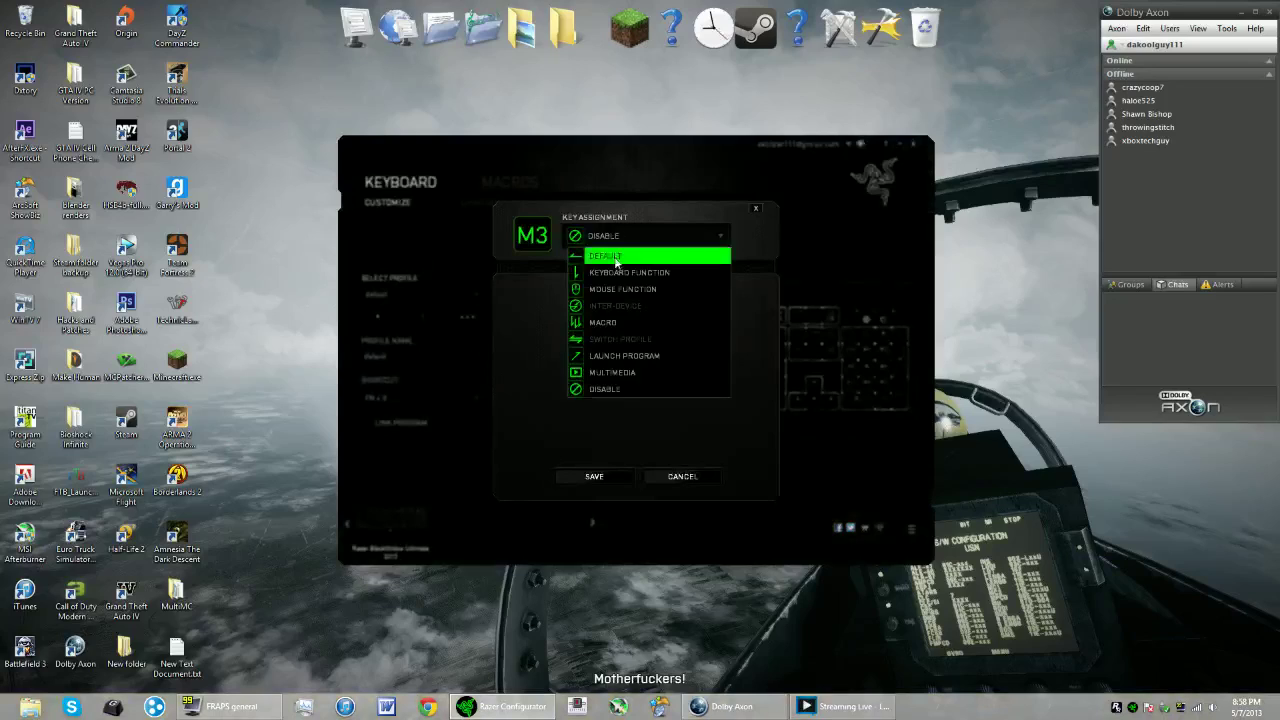
pyautogui.click(620, 322)
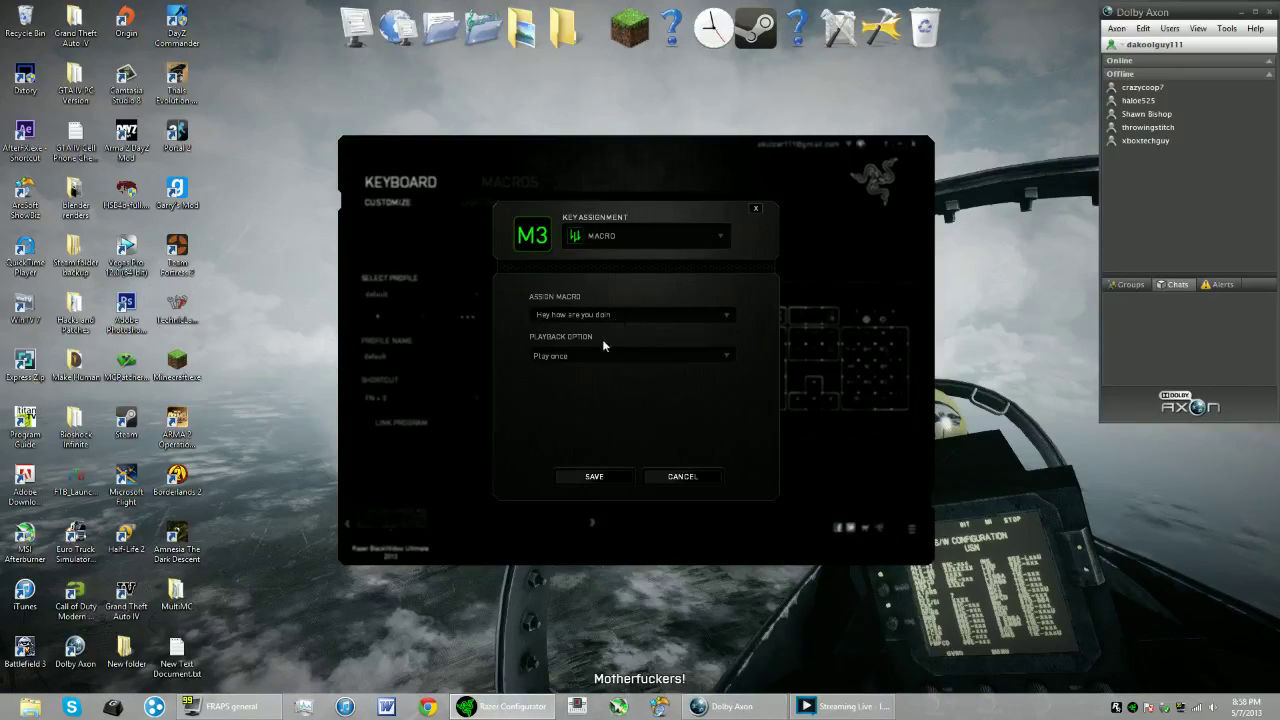
pyautogui.click(594, 476)
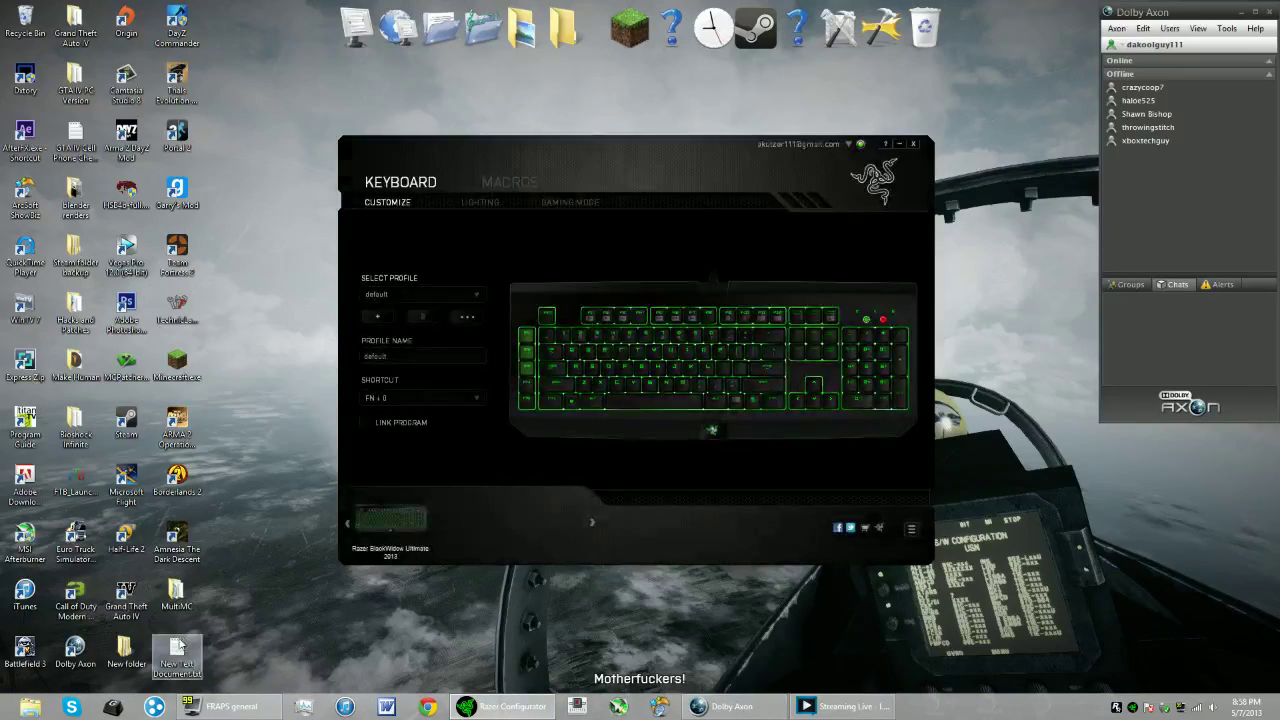
# - Test the macro in New Text Document.txt, close Notepad without saving, and delete the file
pyautogui.doubleClick(178, 650)
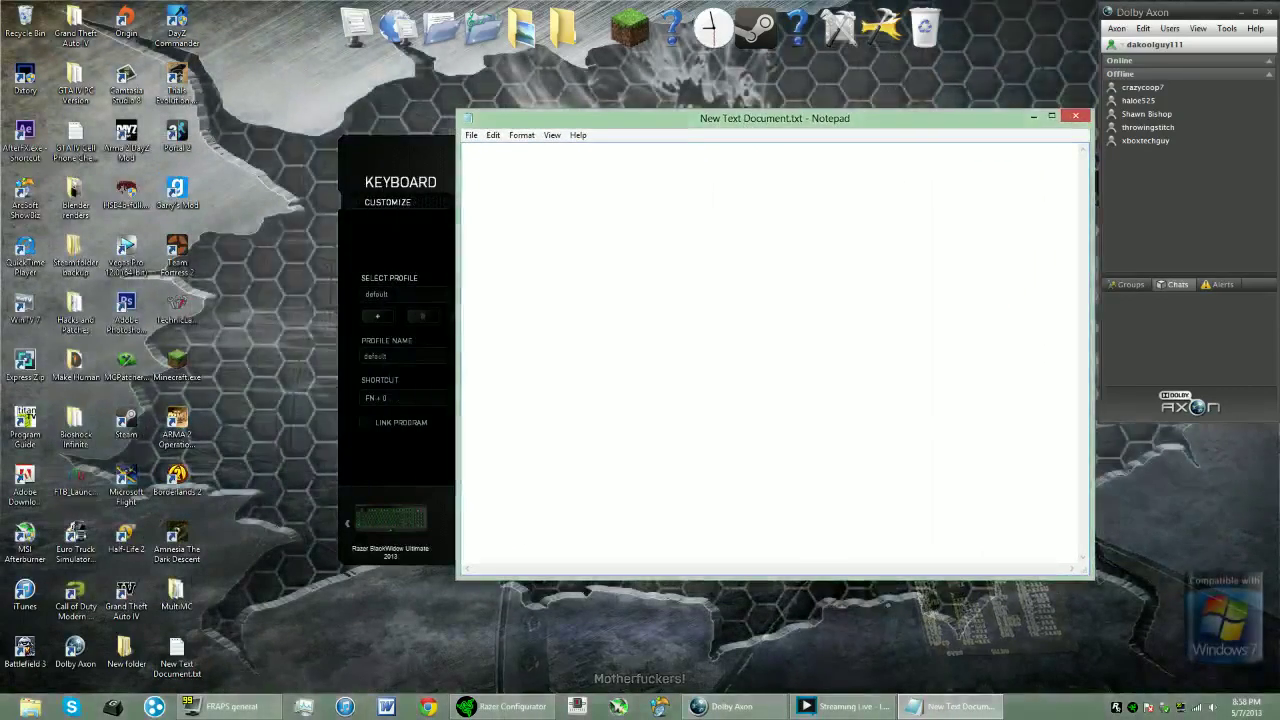
pyautogui.write('hey h')
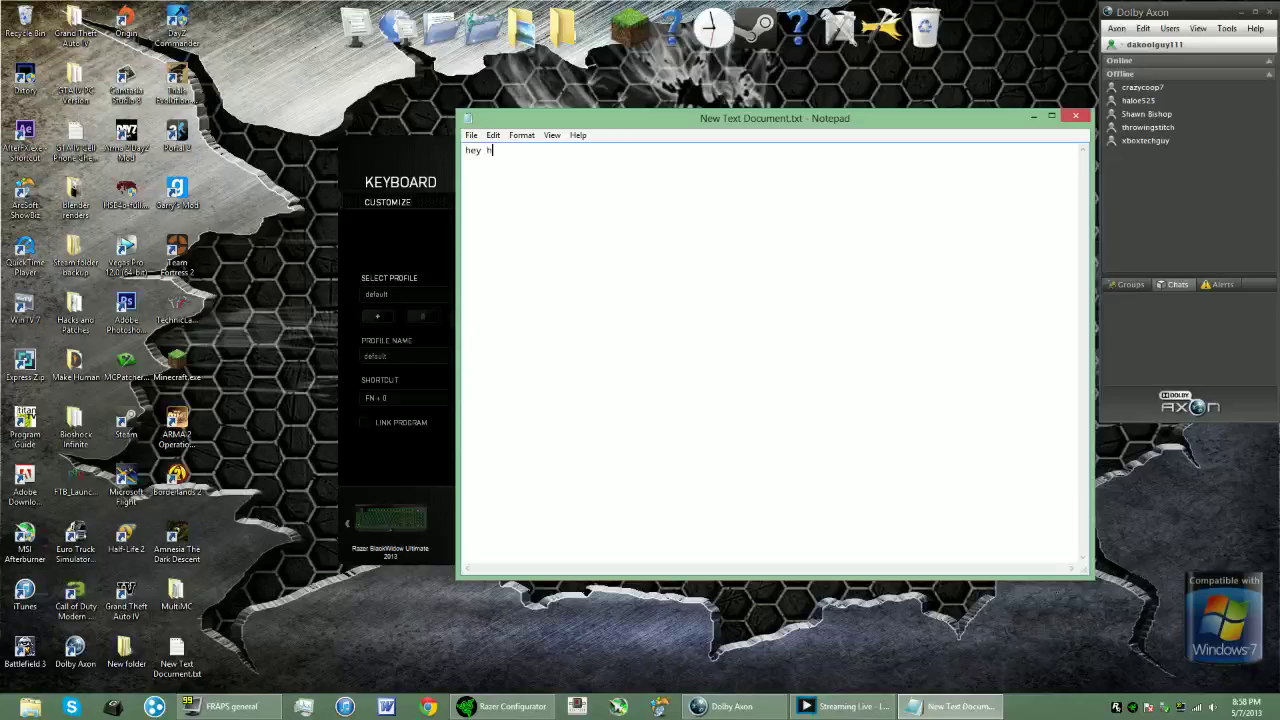
pyautogui.write('ow are you doing?!?!?!??!?!?!?!?!?')
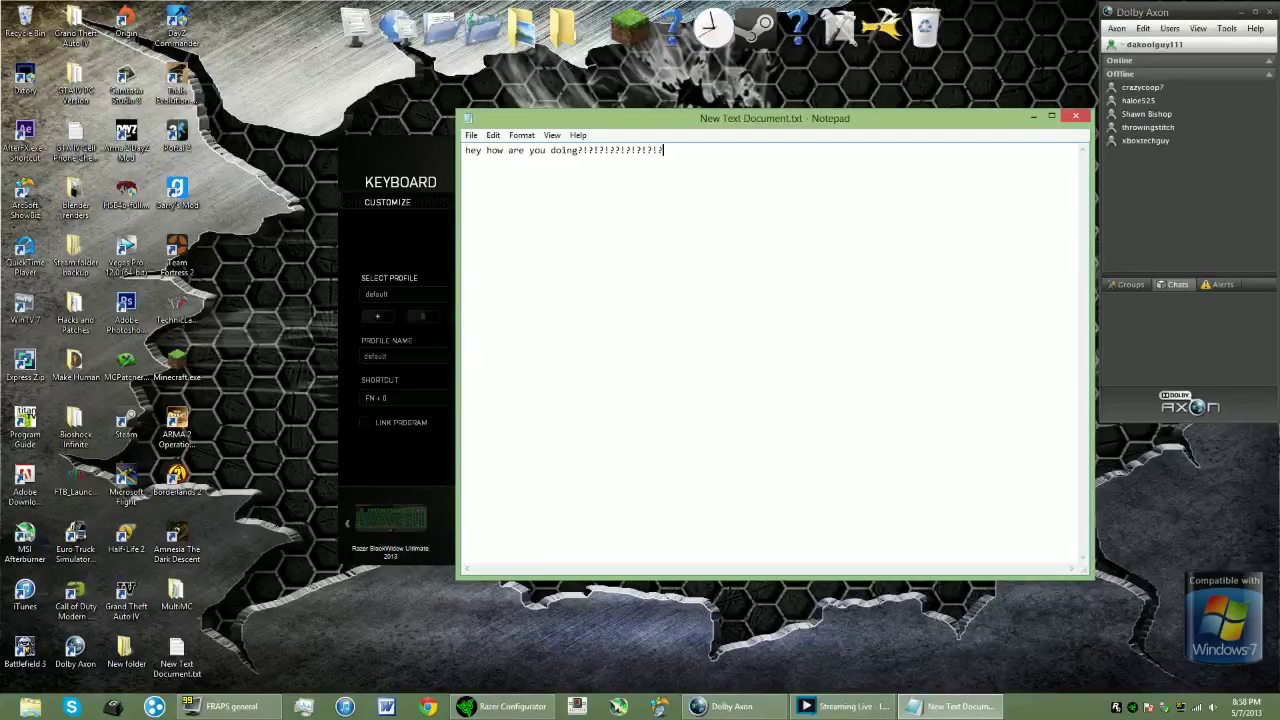
pyautogui.write('!?!?!?!?')
pyautogui.click(1075, 118)
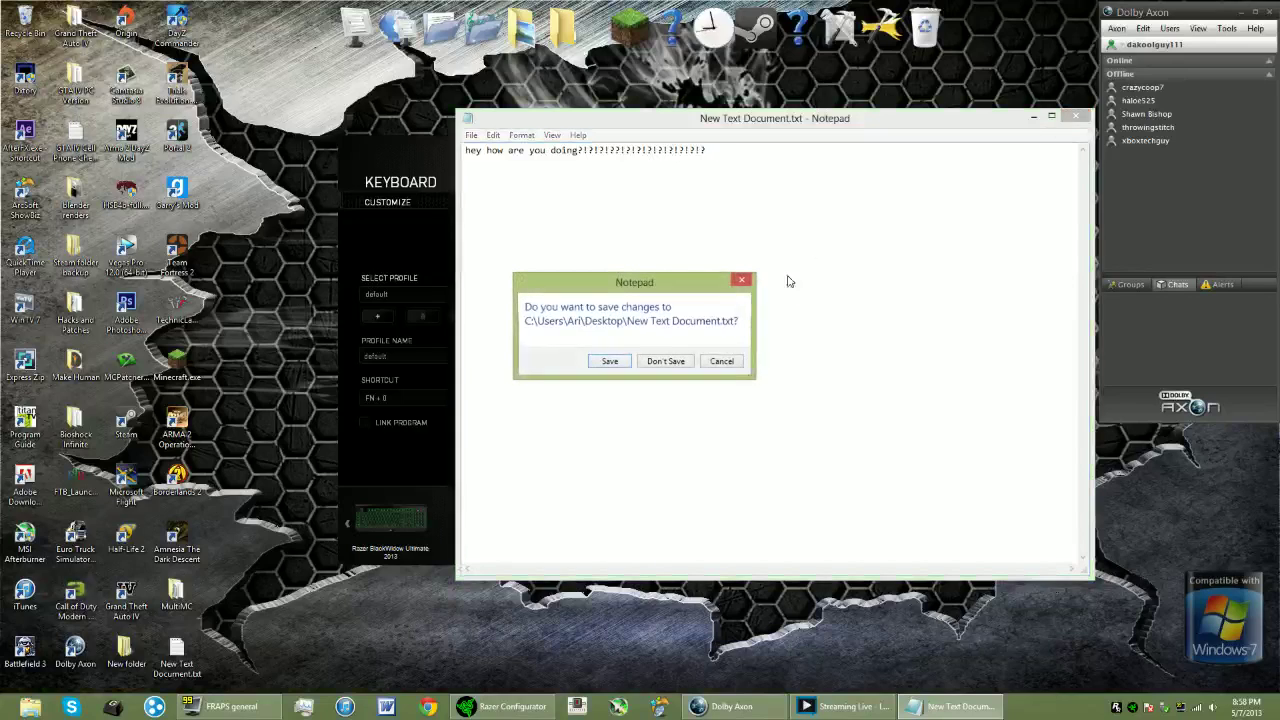
pyautogui.click(658, 363)
pyautogui.press('Delete')
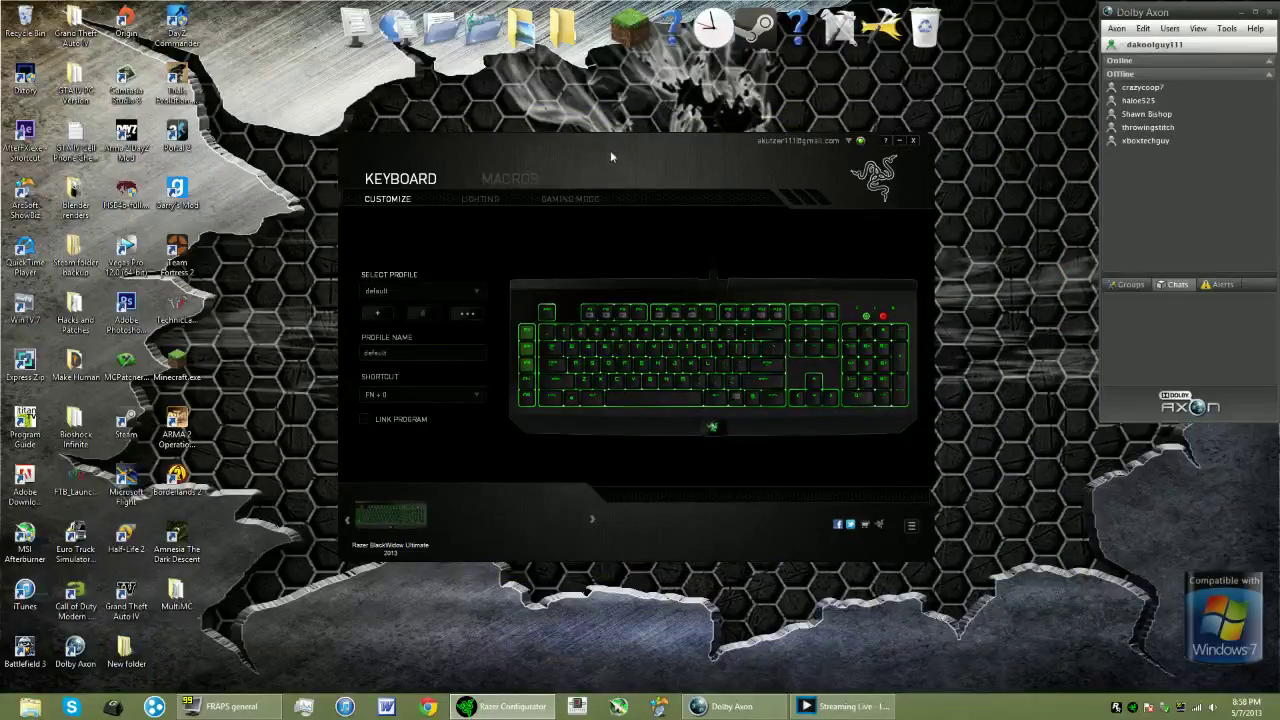
# - Set the M3 key's assignment back to Disabled and save it
pyautogui.moveTo(610, 150); pyautogui.dragTo(560, 20)
pyautogui.moveTo(615, 407); pyautogui.dragTo(646, 265)
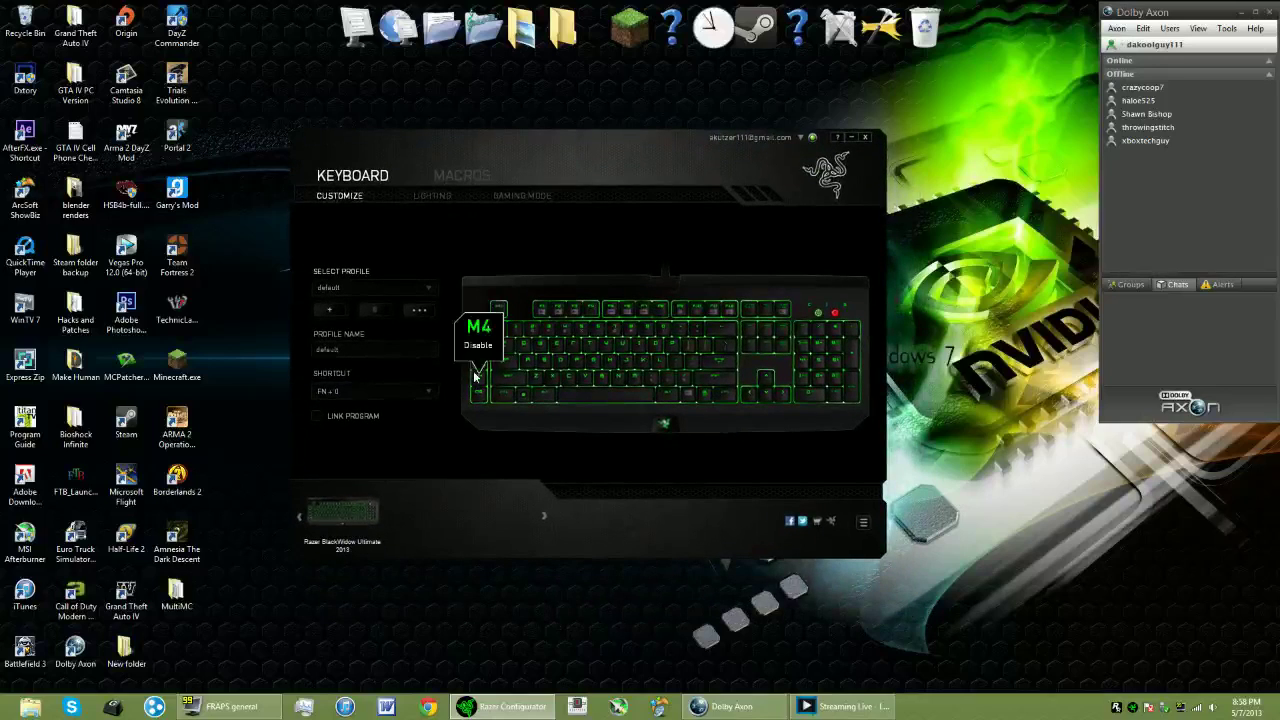
pyautogui.click(478, 358)
pyautogui.click(574, 231)
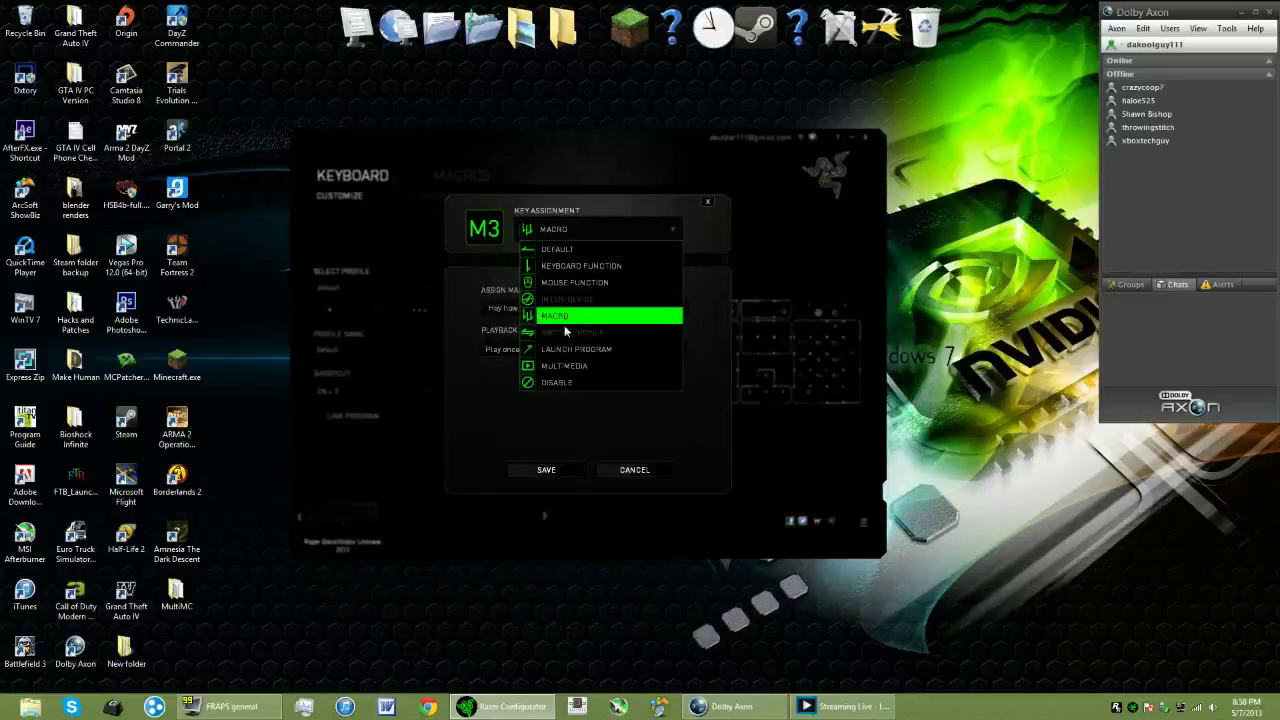
pyautogui.click(571, 381)
pyautogui.click(579, 465)
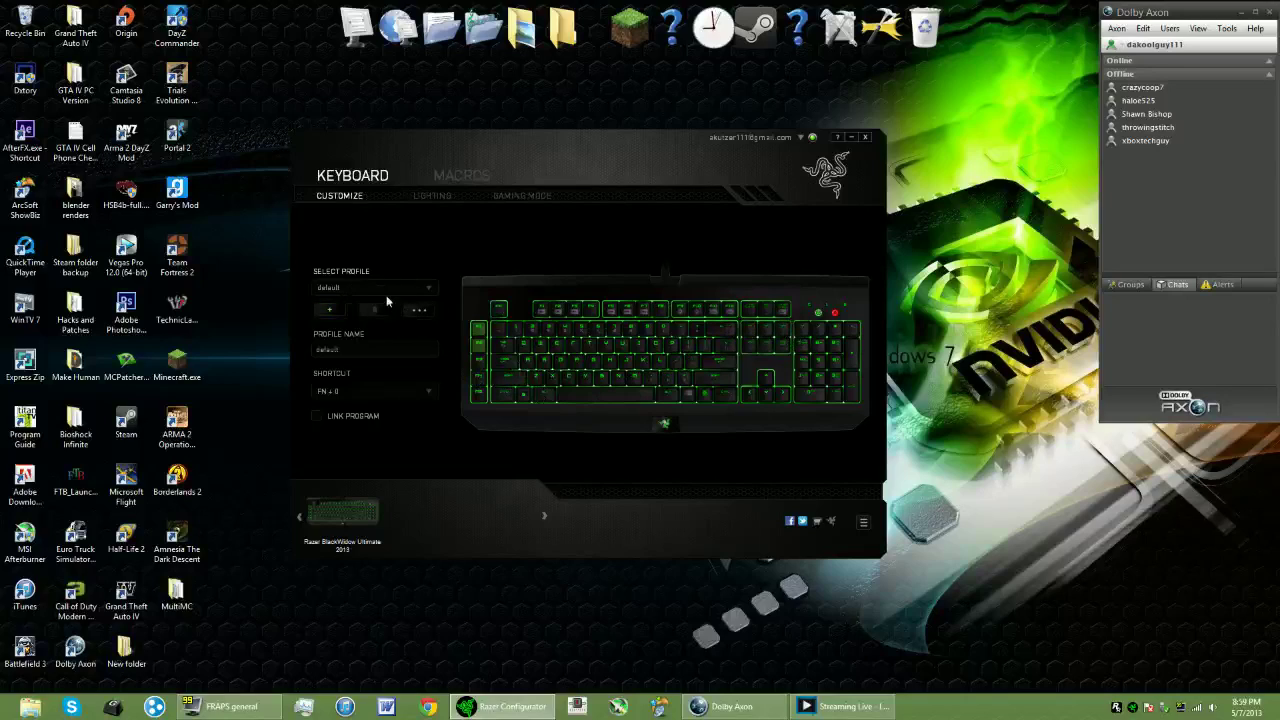
# - Delete the recorded greeting macro and go back to the keyboard Customize page
pyautogui.click(452, 178)
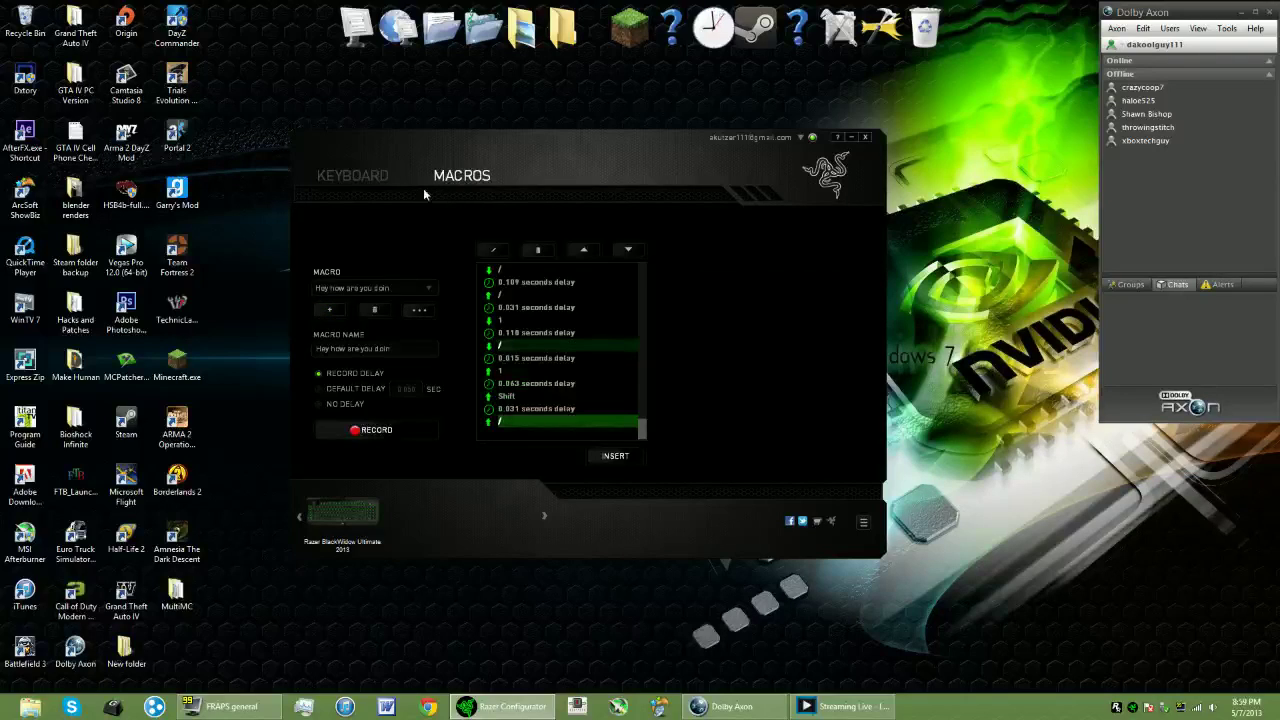
pyautogui.click(377, 313)
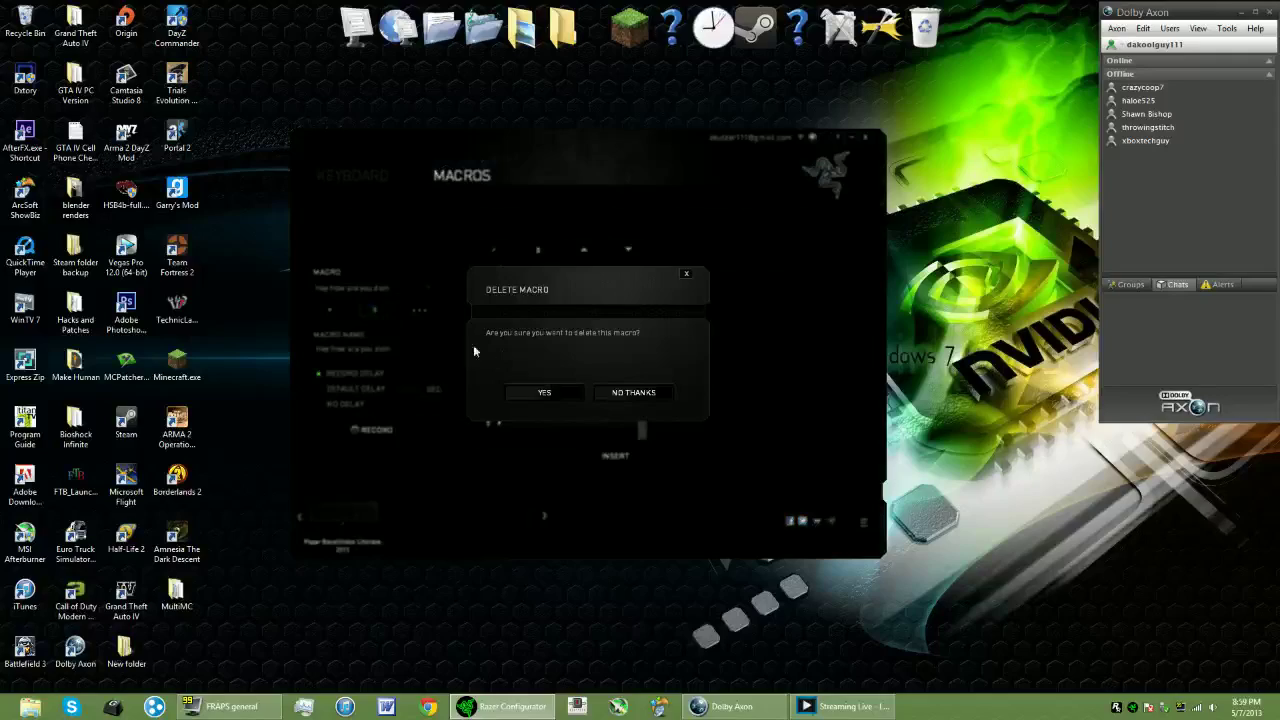
pyautogui.click(543, 394)
pyautogui.click(347, 189)
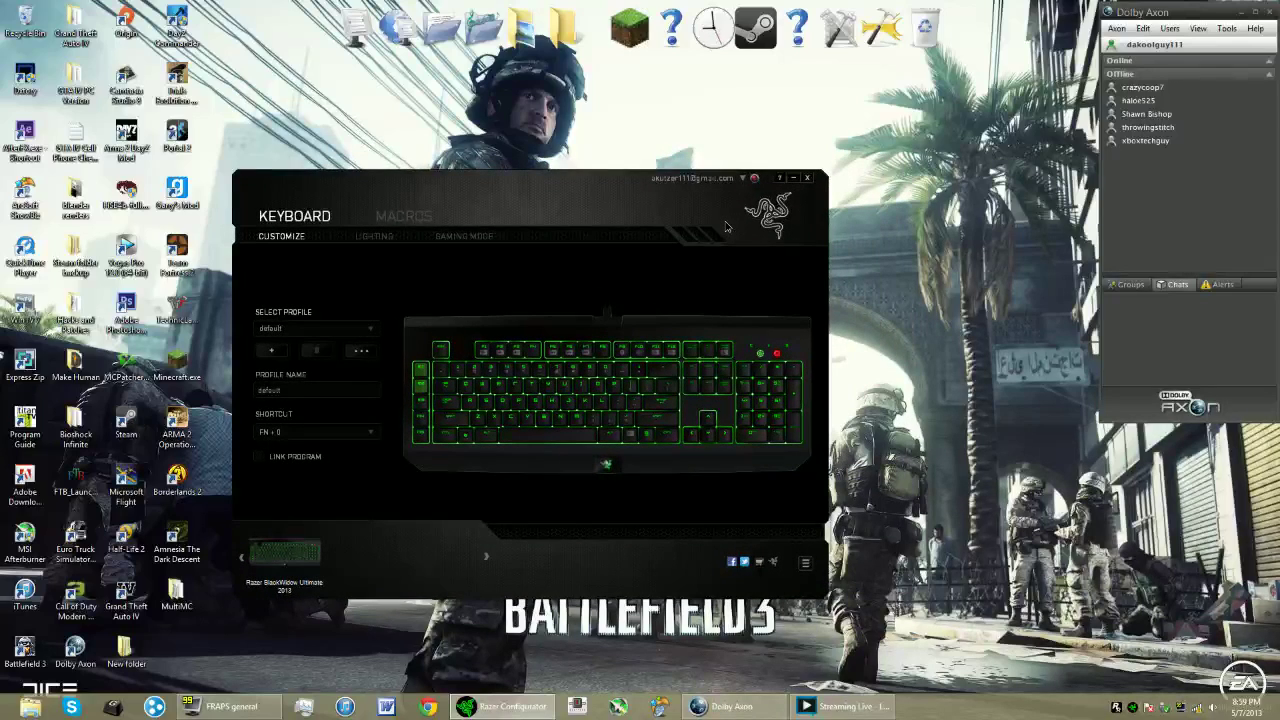
pyautogui.moveTo(727, 227); pyautogui.dragTo(810, 190)
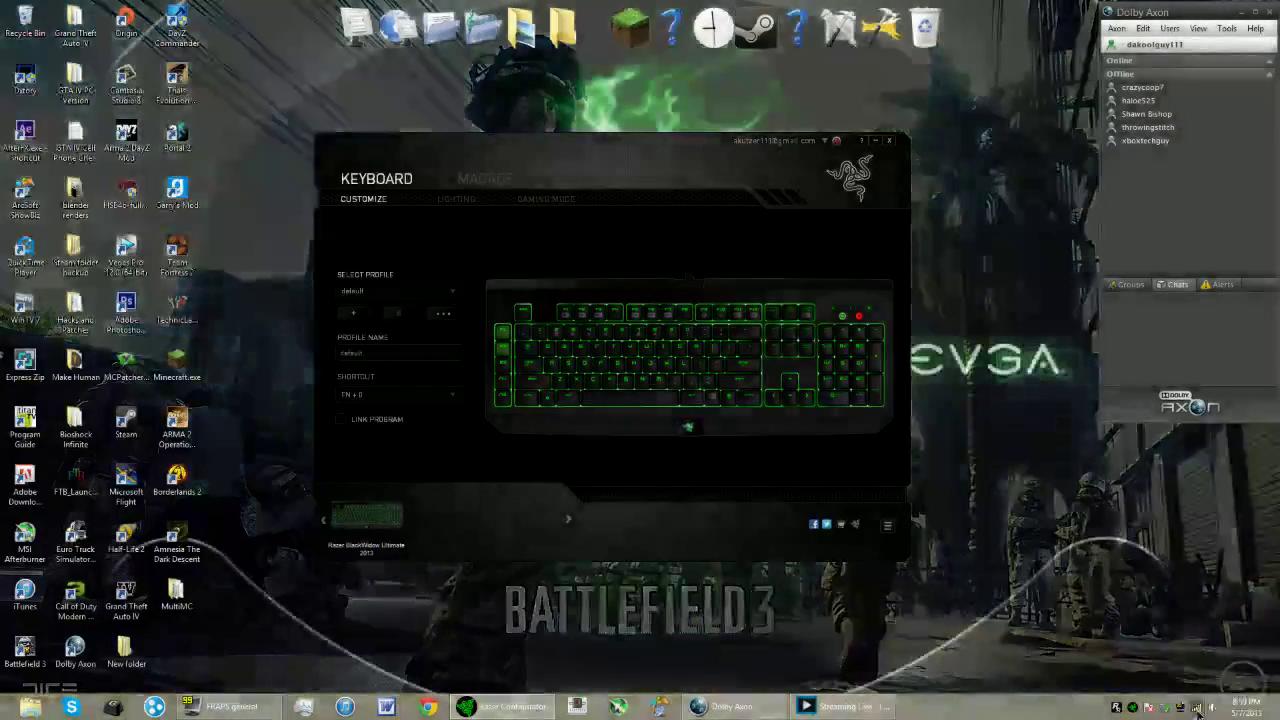
# - Disconnect the Wi-Fi network, then reconnect it with Connect automatically enabled
pyautogui.click(1198, 712)
pyautogui.click(1151, 109)
pyautogui.click(1208, 177)
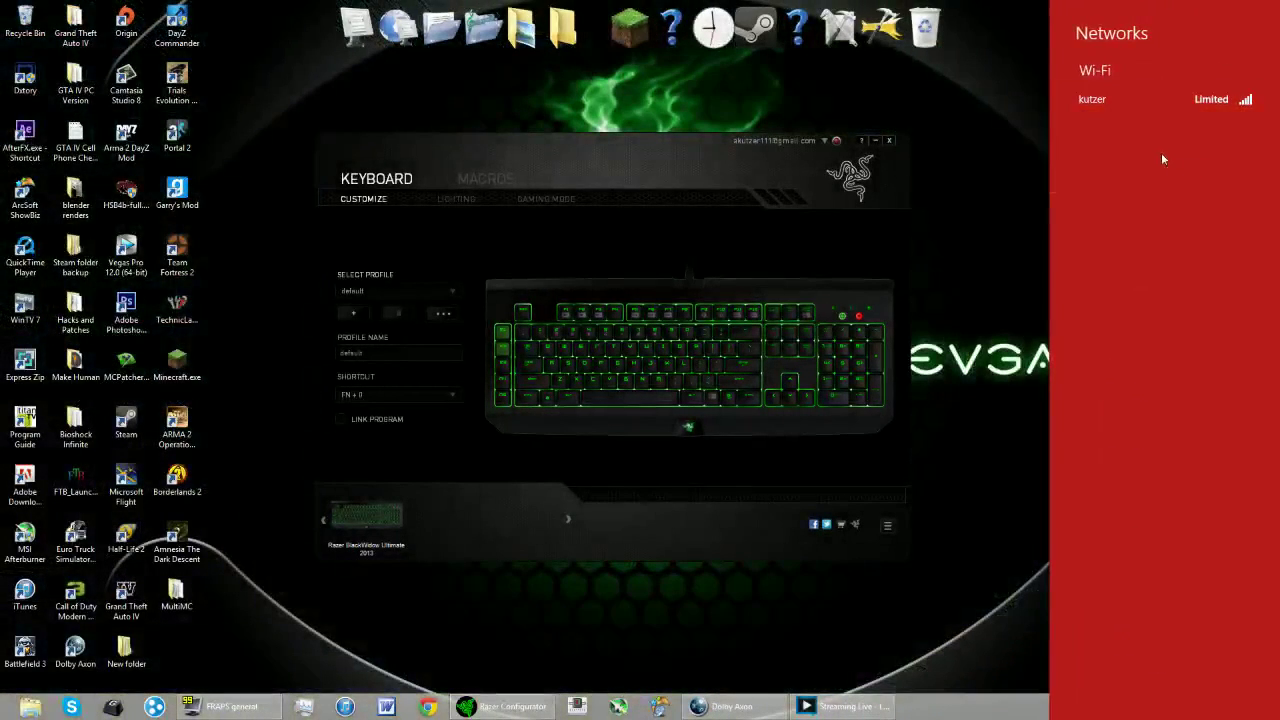
pyautogui.click(1095, 177)
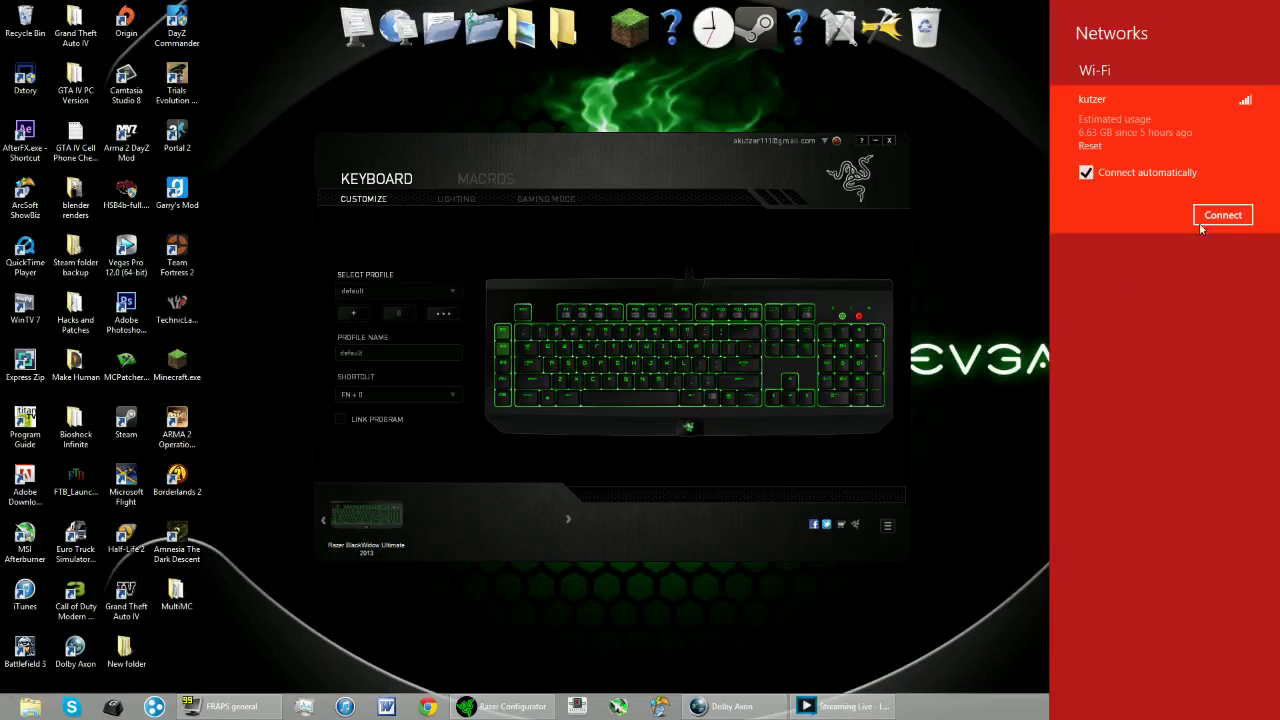
pyautogui.click(1221, 218)
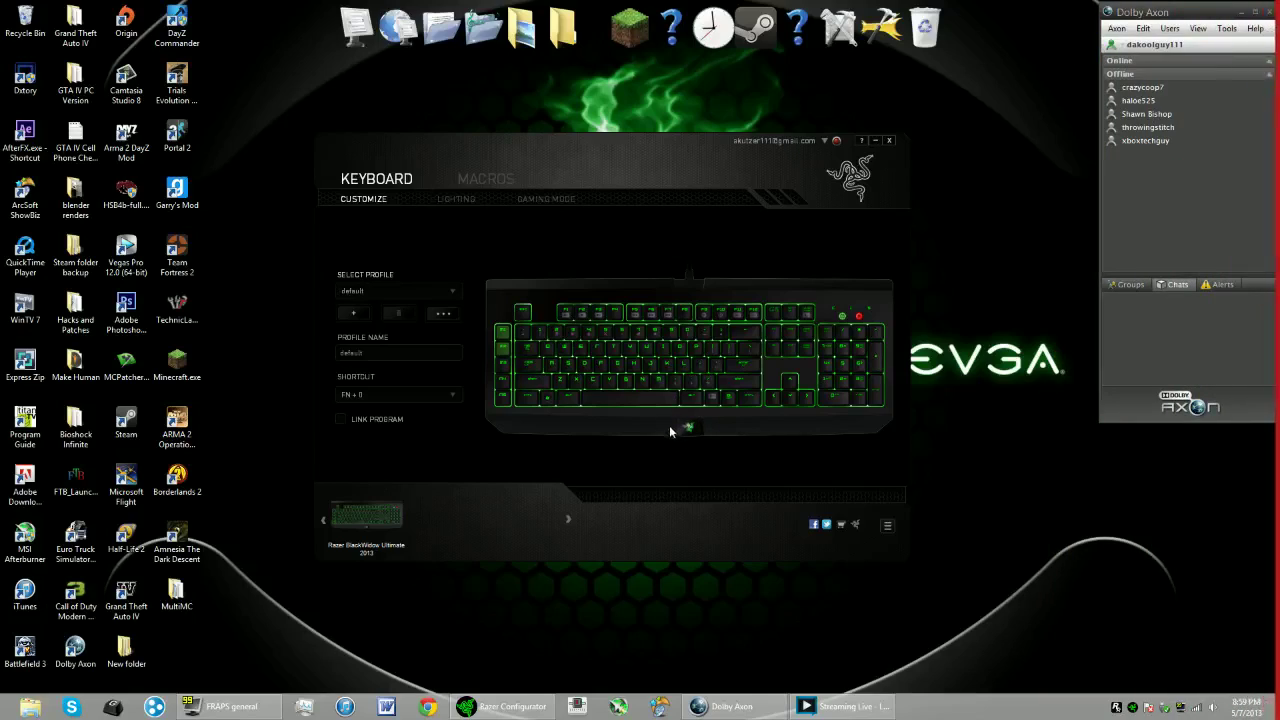
# - Minimize the Dolby Axon window to bring the Synapse keyboard page forward
pyautogui.click(1241, 11)
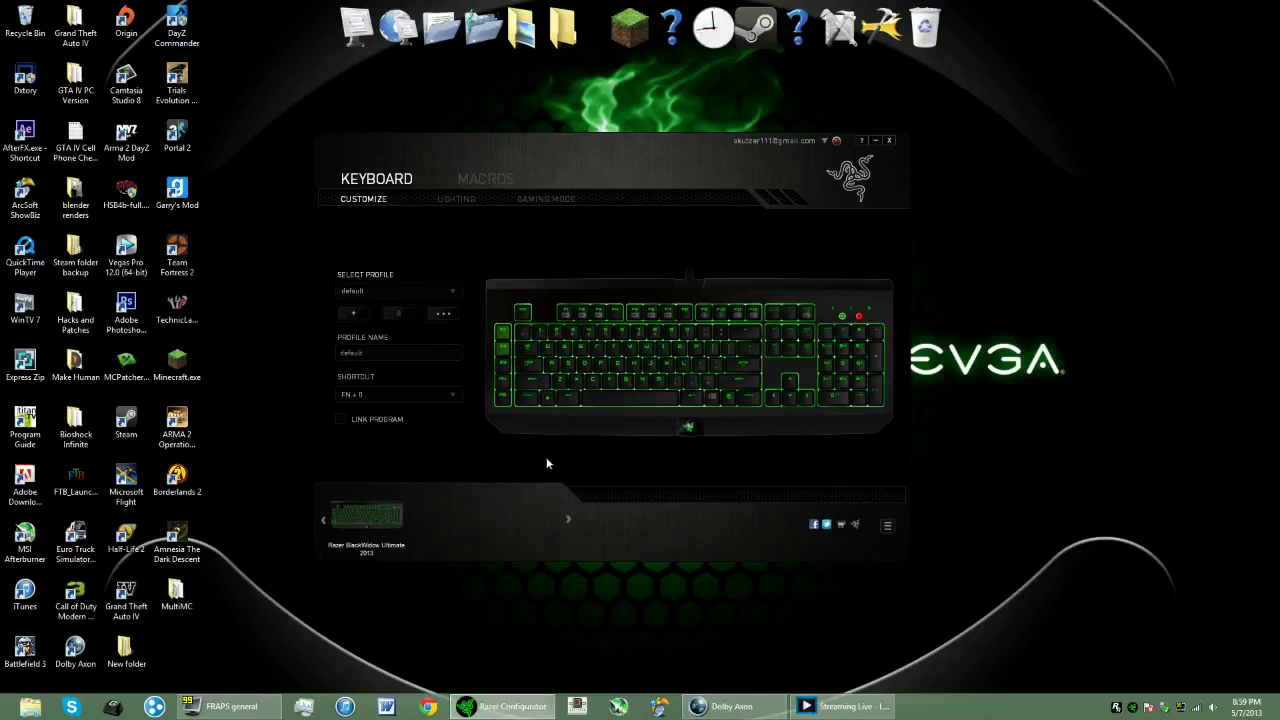